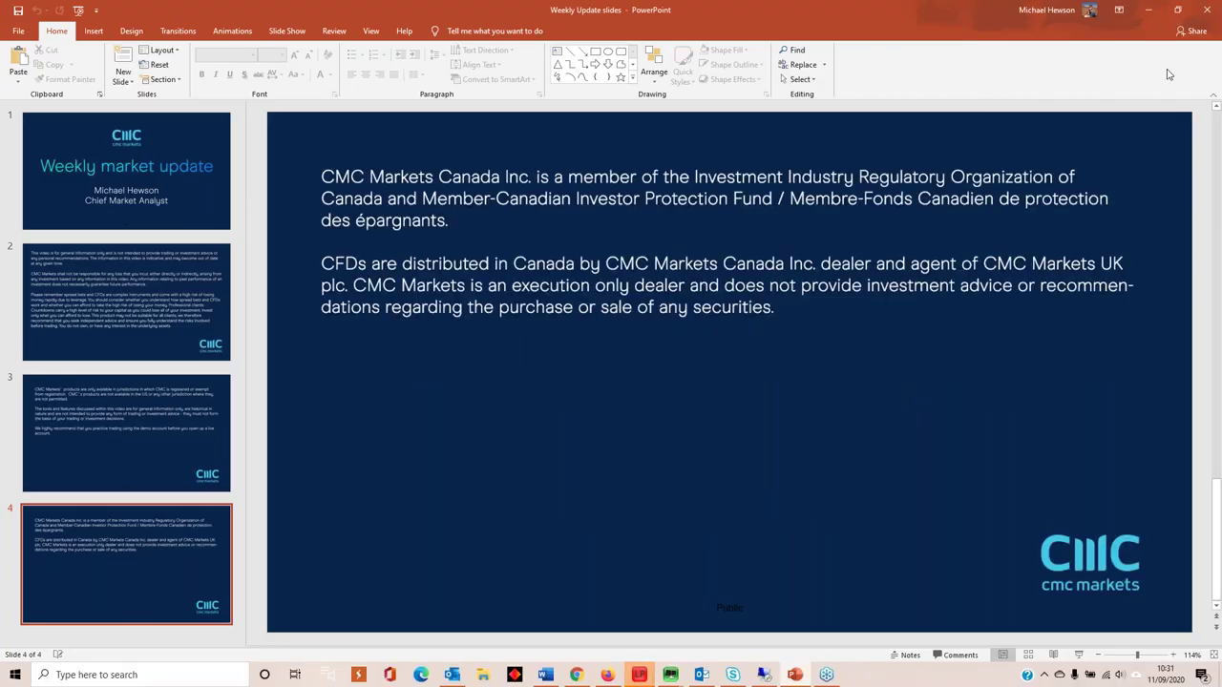
# - Switch from the presentation to the CMC Markets platform and reposition the floating This week watchlist over the Indices list
pyautogui.click(1148, 12)
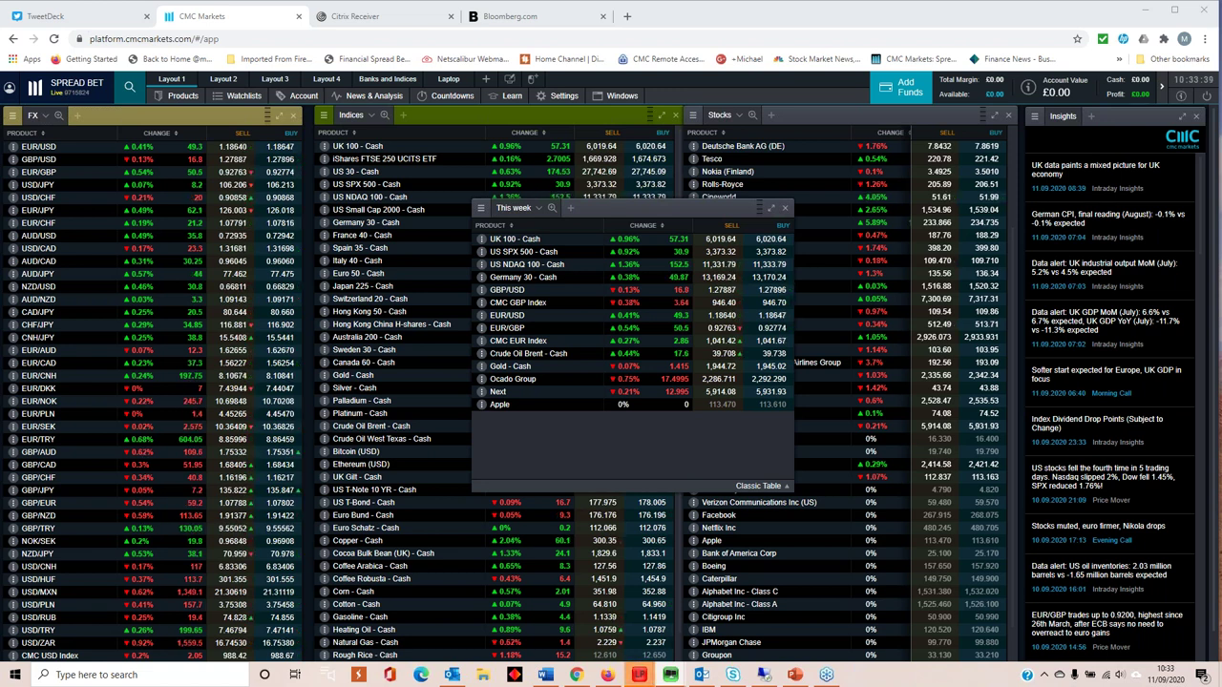
pyautogui.moveTo(639, 207); pyautogui.dragTo(555, 234)
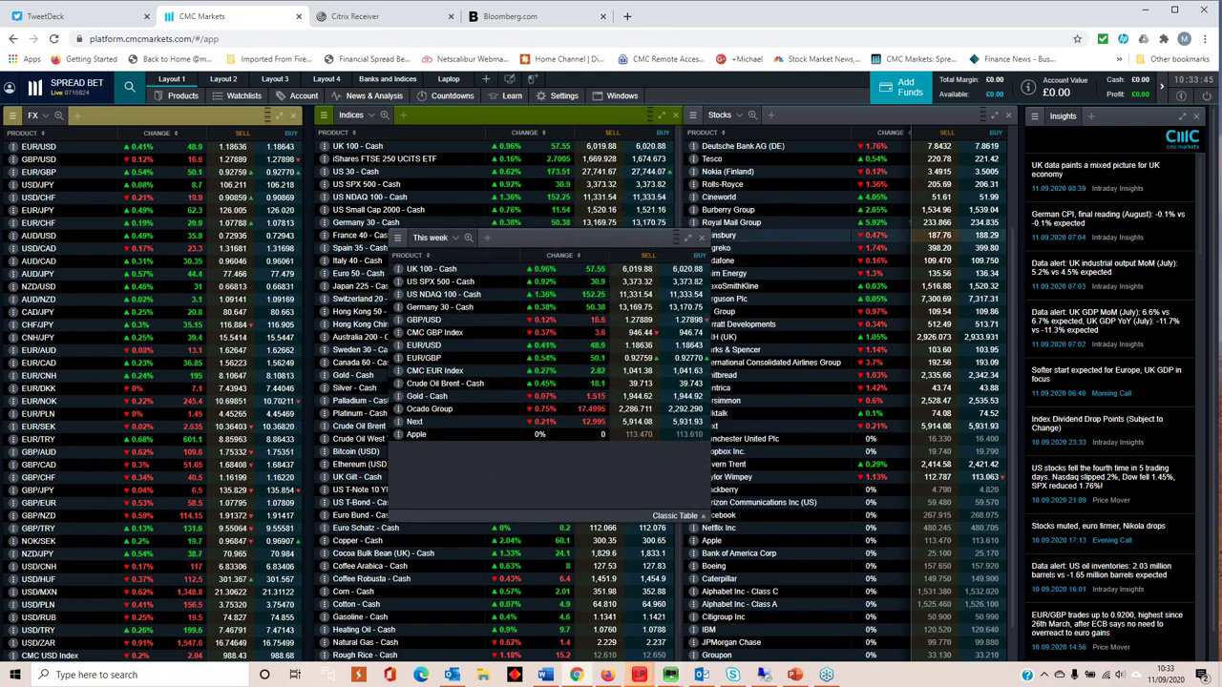
pyautogui.moveTo(532, 238); pyautogui.dragTo(590, 255)
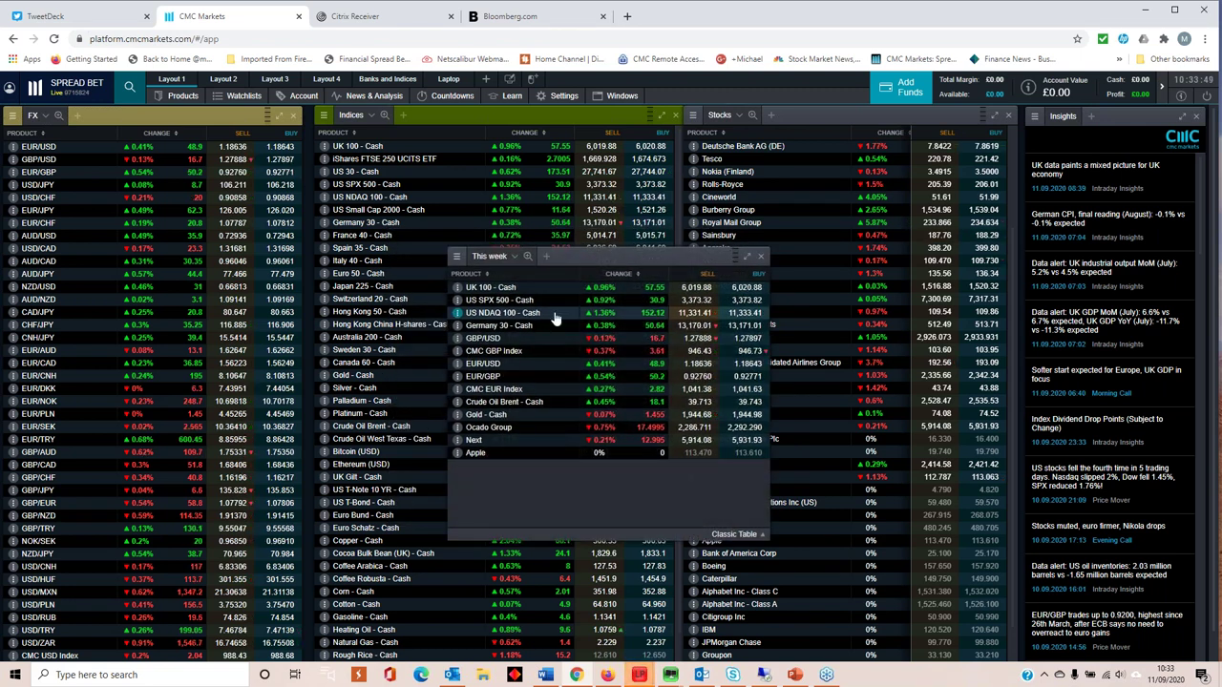
# - Review the daily UK 100 - Cash chart from the This week watchlist over 7 months, and close it
pyautogui.click(502, 286)
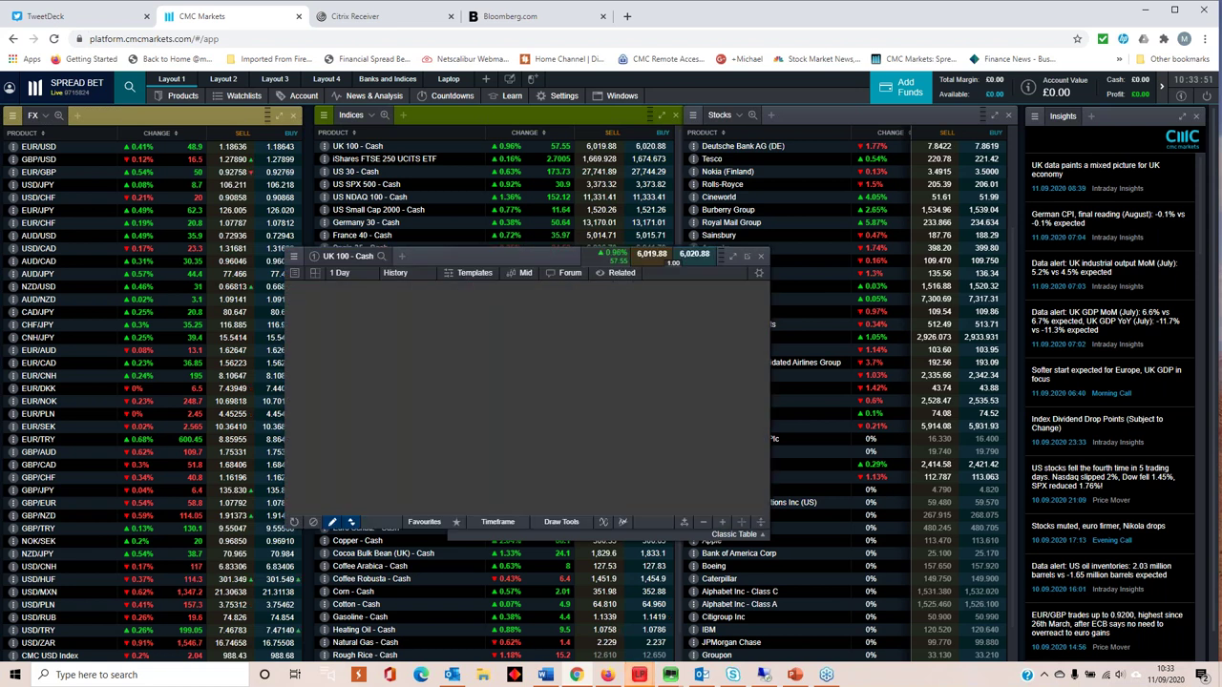
pyautogui.moveTo(507, 249); pyautogui.dragTo(384, 223)
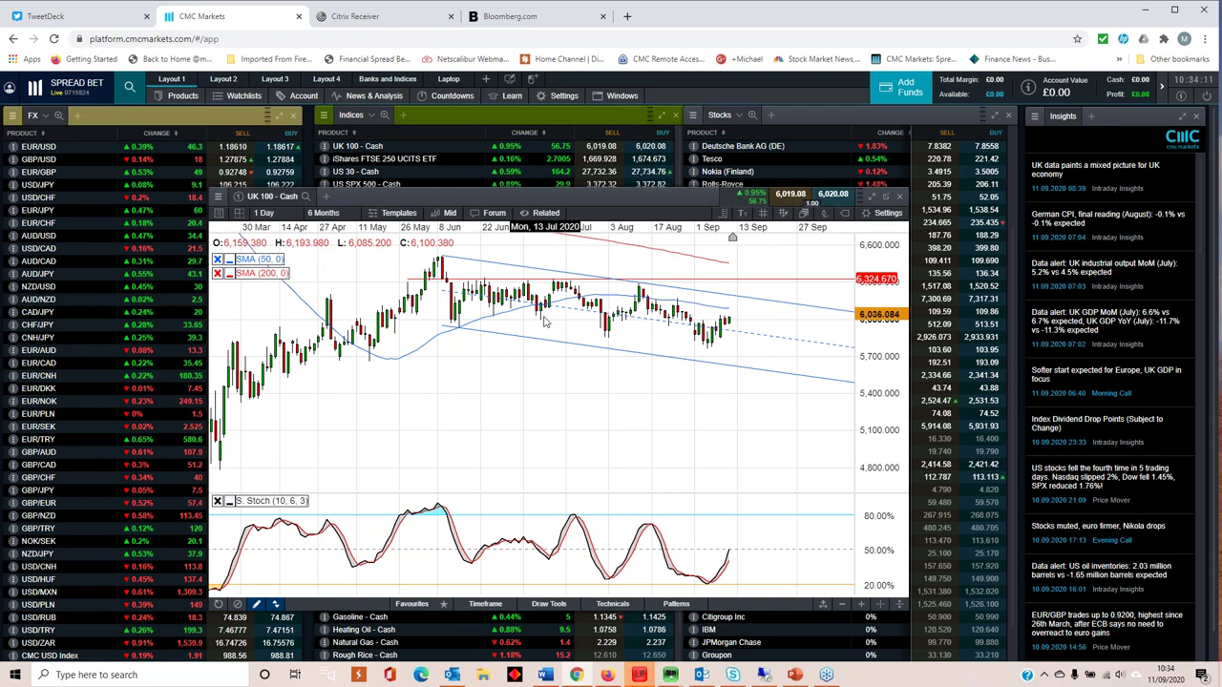
pyautogui.scroll(-1, 544, 319)
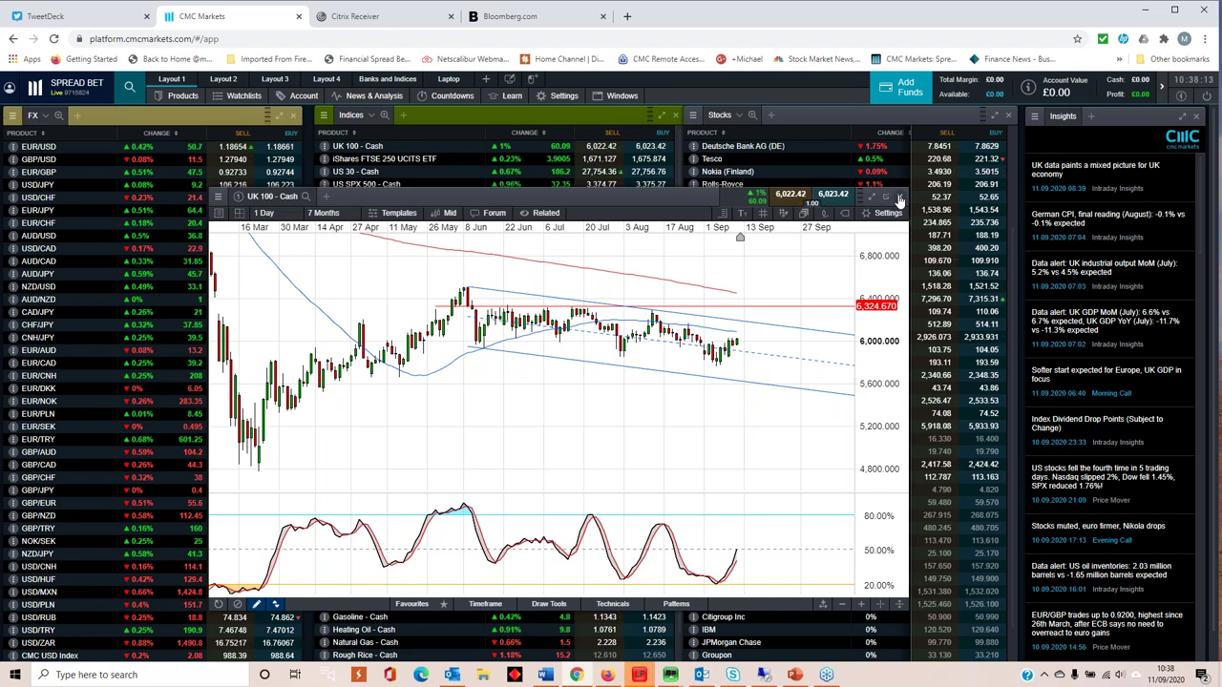
pyautogui.click(899, 198)
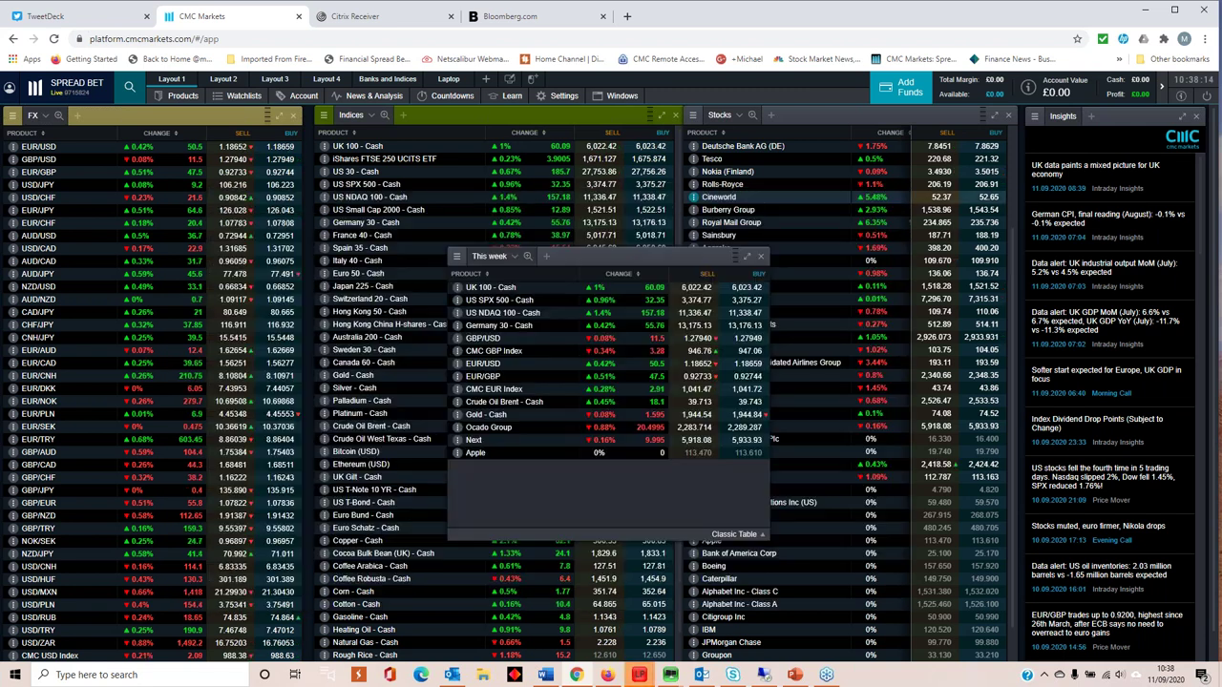
# - Examine the daily Germany 30 - Cash chart from the This week watchlist in an enlarged window, and close it
pyautogui.click(494, 332)
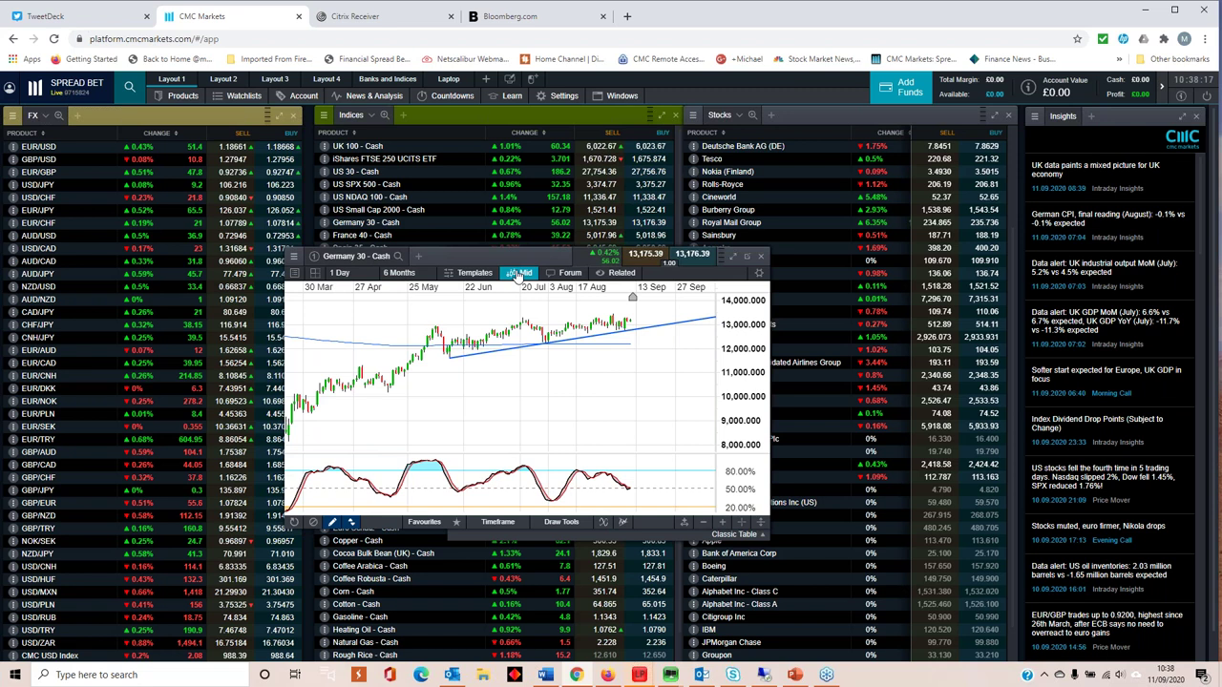
pyautogui.moveTo(511, 260); pyautogui.dragTo(448, 258)
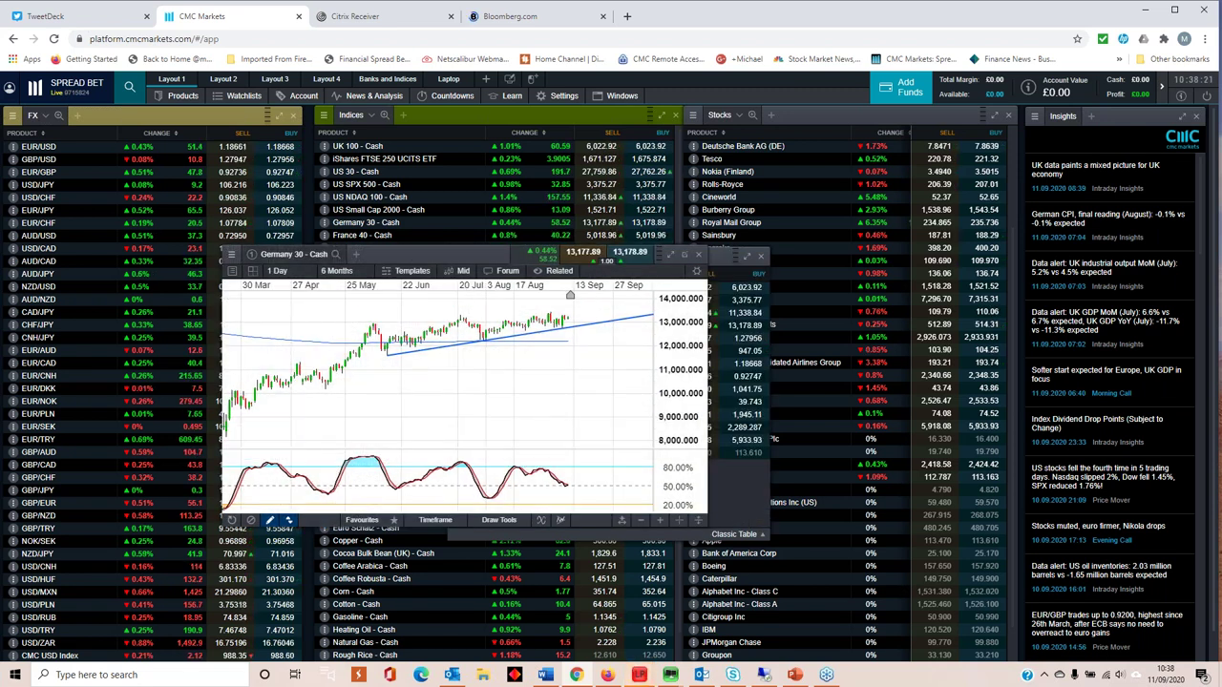
pyautogui.moveTo(706, 527); pyautogui.dragTo(836, 599)
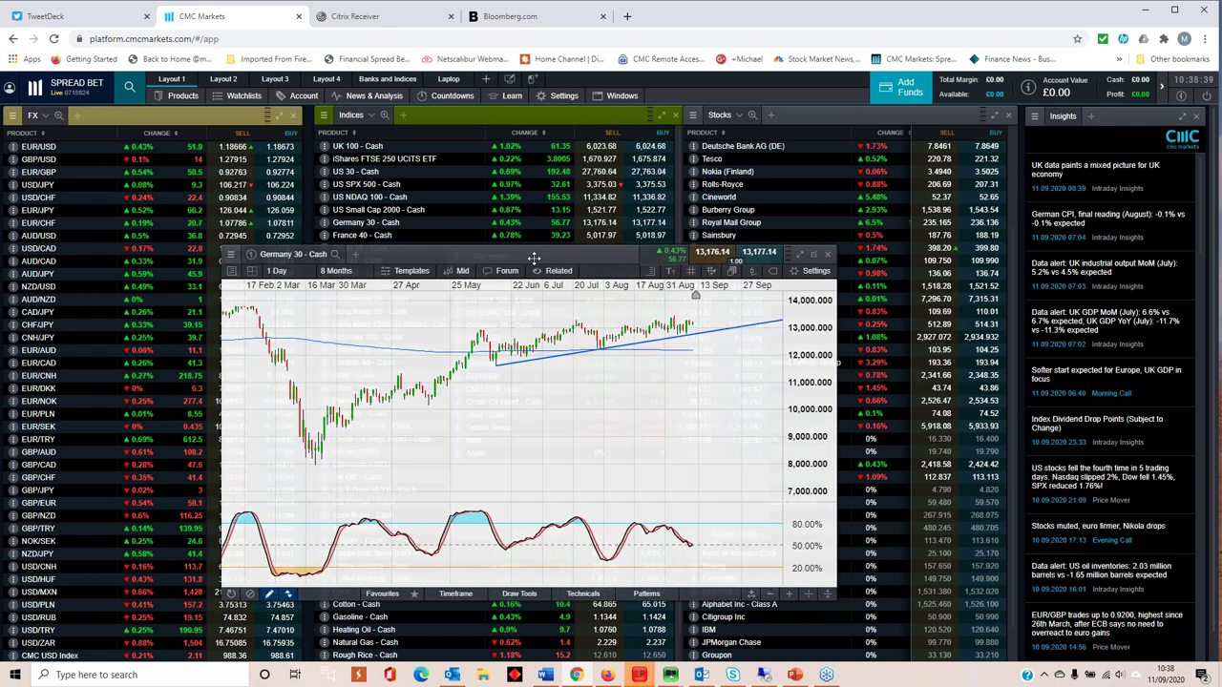
pyautogui.moveTo(546, 254); pyautogui.dragTo(490, 277)
pyautogui.click(770, 277)
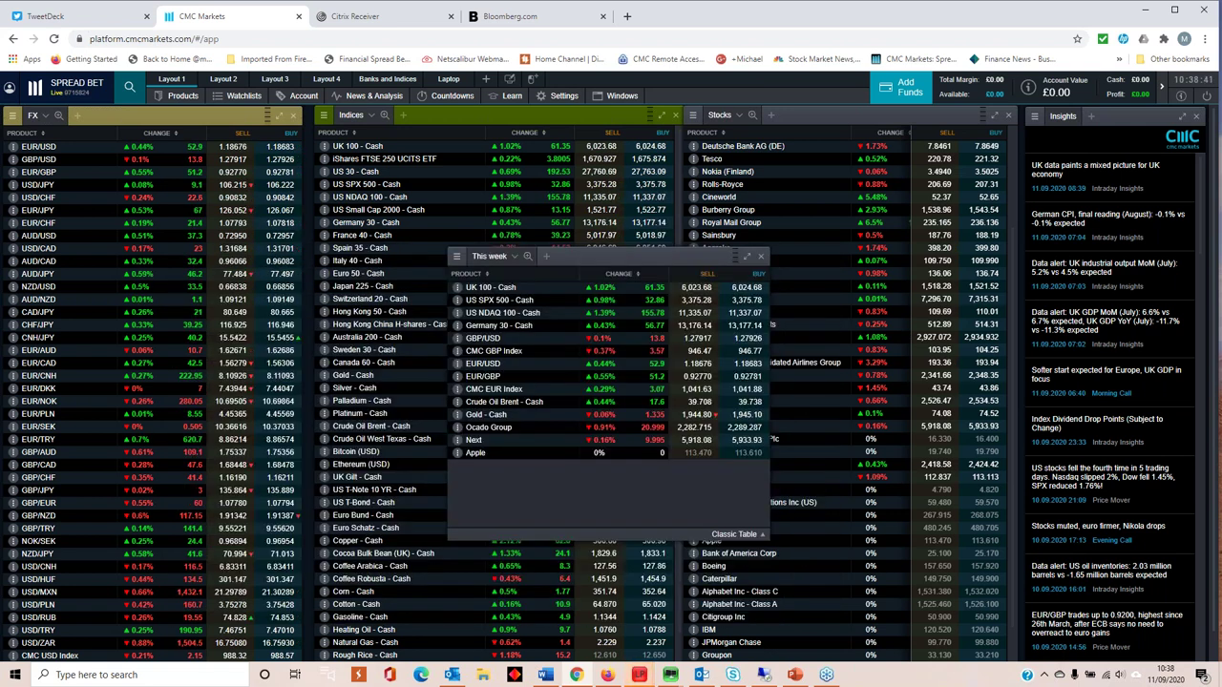
# - Examine the daily US SPX 500 - Cash chart over 8 months in an enlarged window, and close it
pyautogui.click(497, 311)
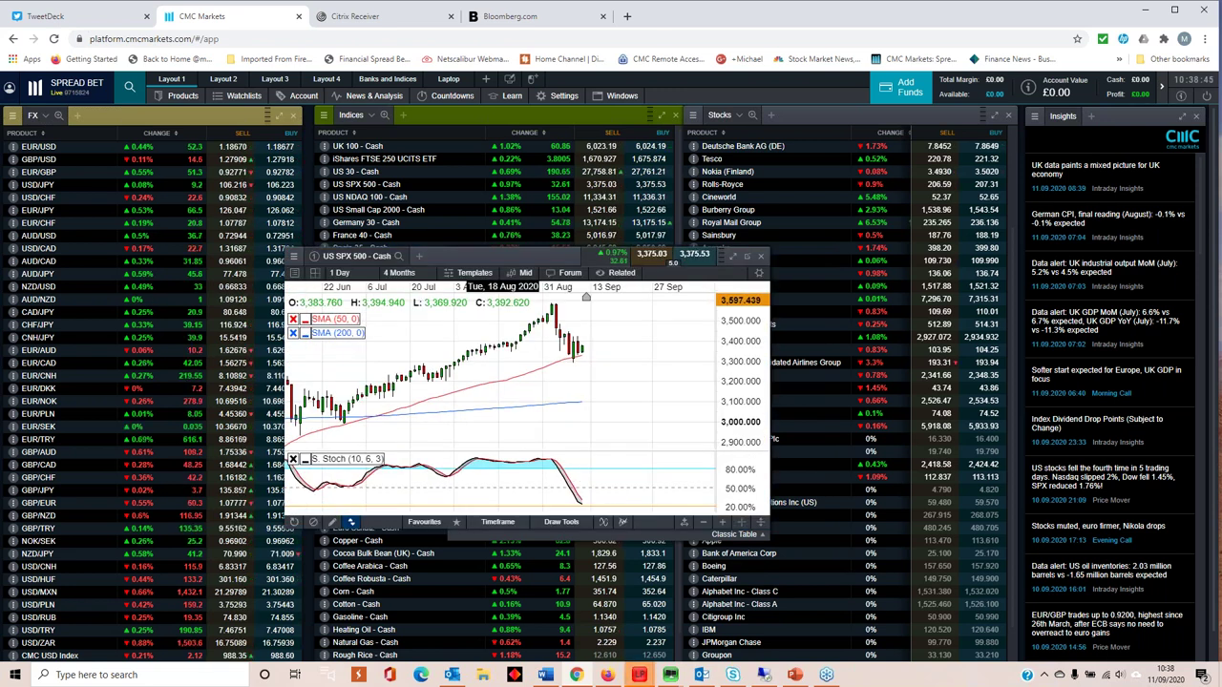
pyautogui.scroll(-3, 510, 334)
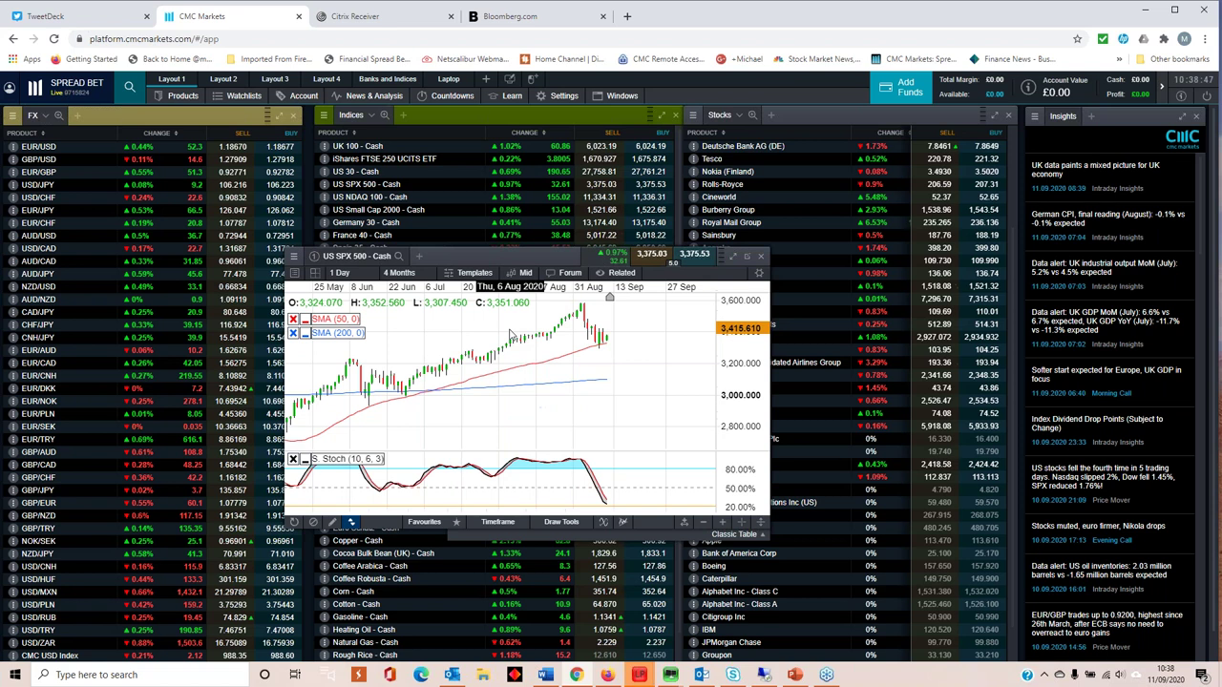
pyautogui.scroll(-2, 511, 334)
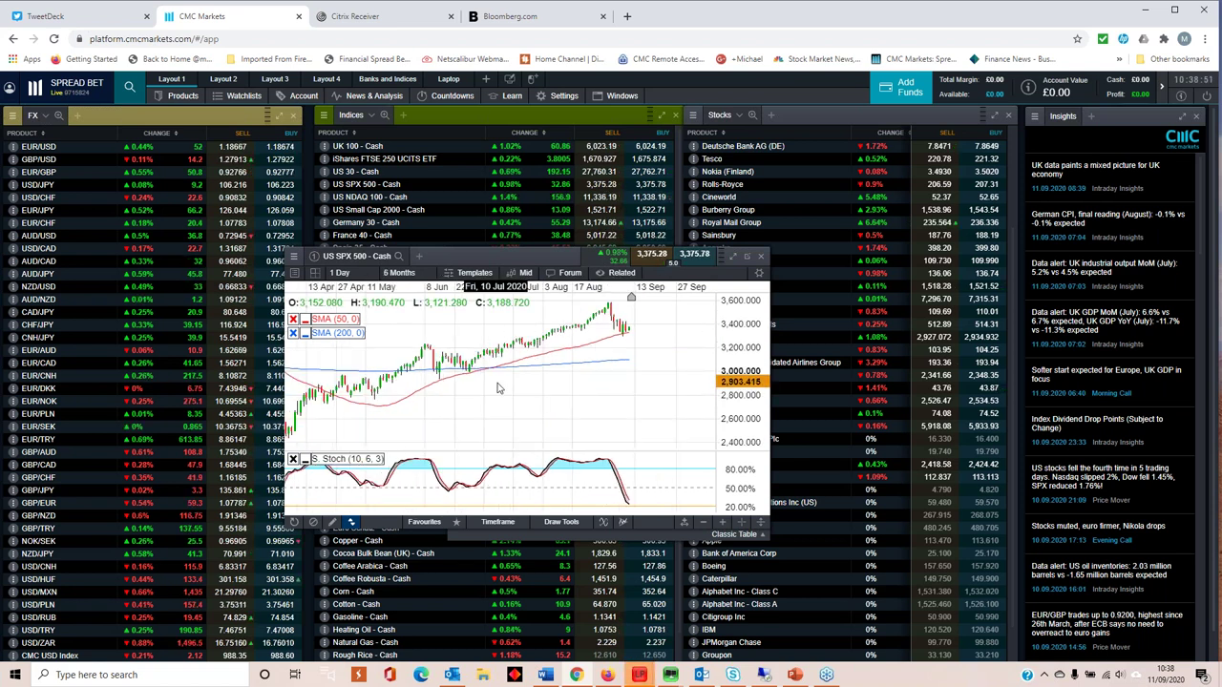
pyautogui.scroll(-1, 496, 388)
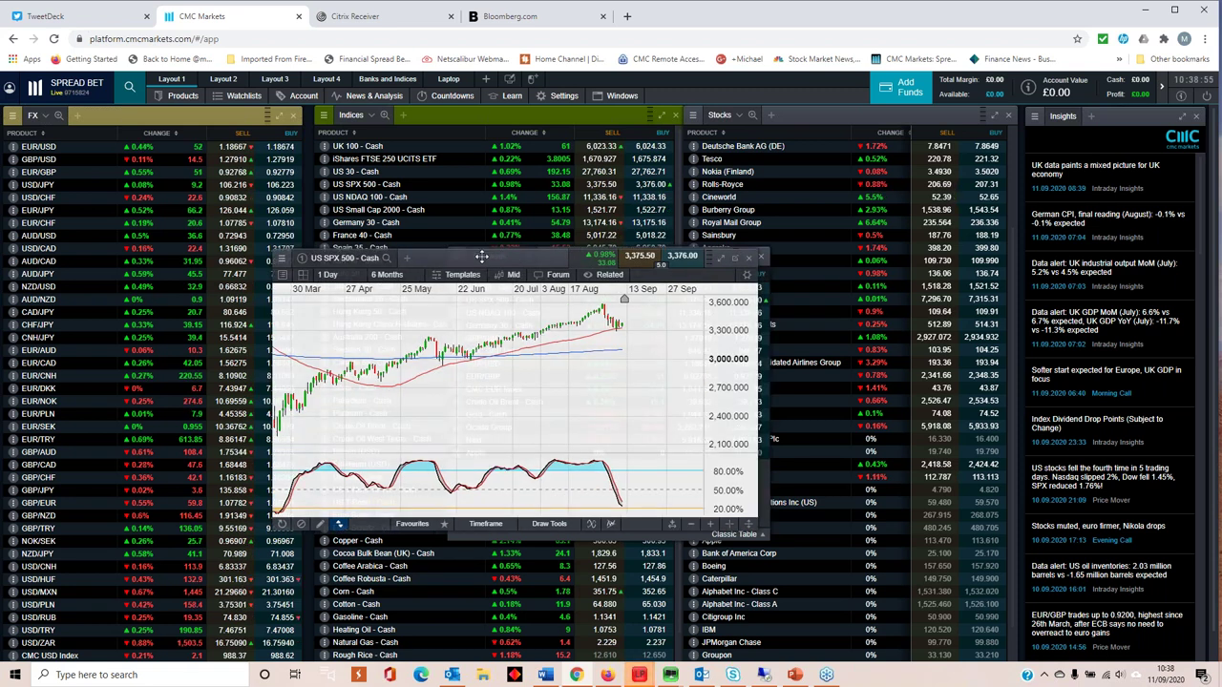
pyautogui.moveTo(532, 258); pyautogui.dragTo(456, 261)
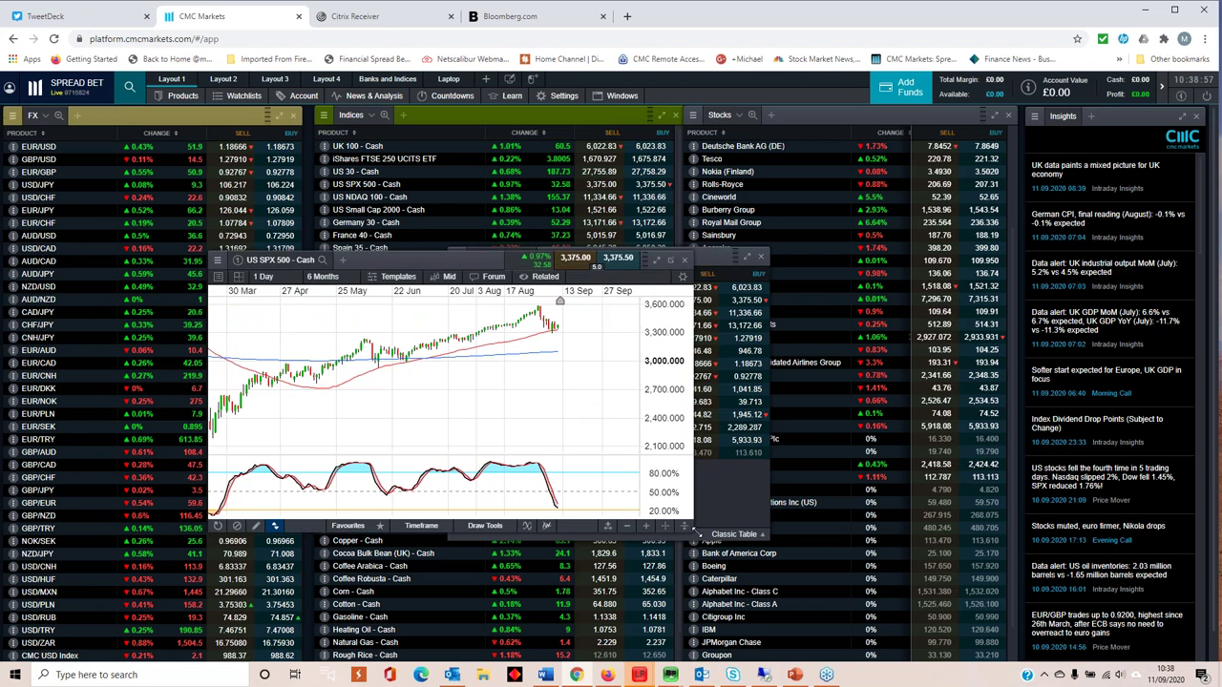
pyautogui.moveTo(689, 534); pyautogui.dragTo(845, 590)
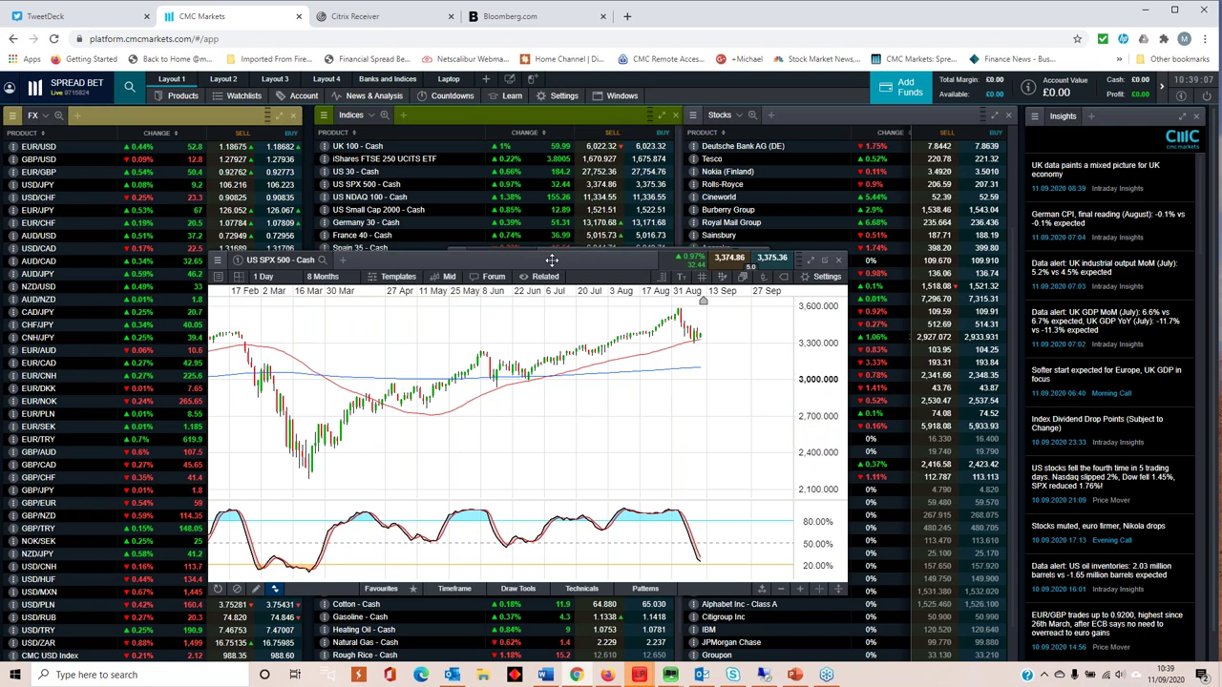
pyautogui.moveTo(564, 259); pyautogui.dragTo(518, 269)
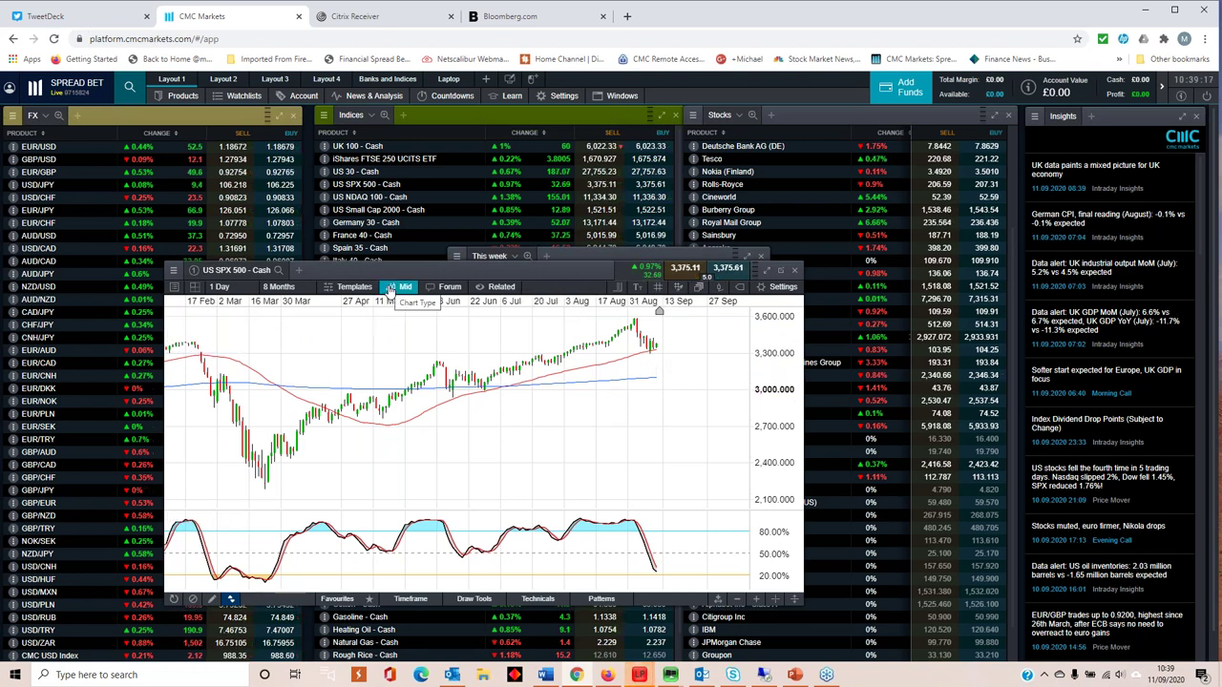
pyautogui.click(795, 272)
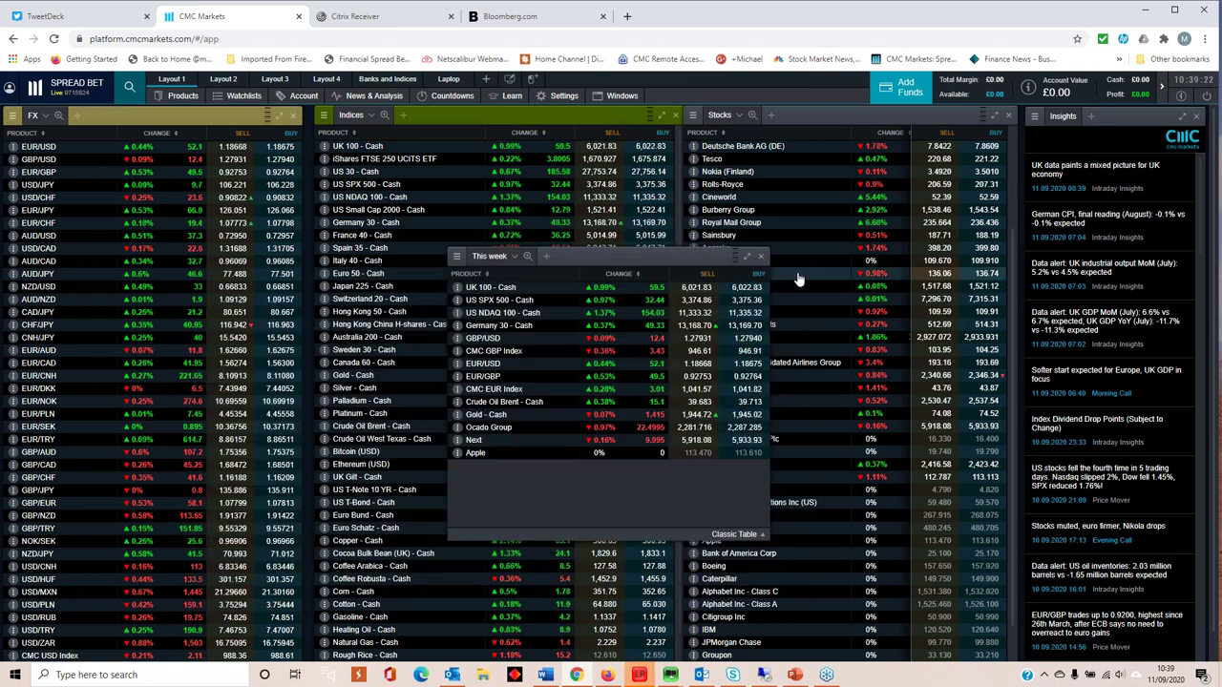
# - Enlarge the daily US NDAQ 100 - Cash chart, examine its recent price action against the retracement and support levels, and close it
pyautogui.click(496, 312)
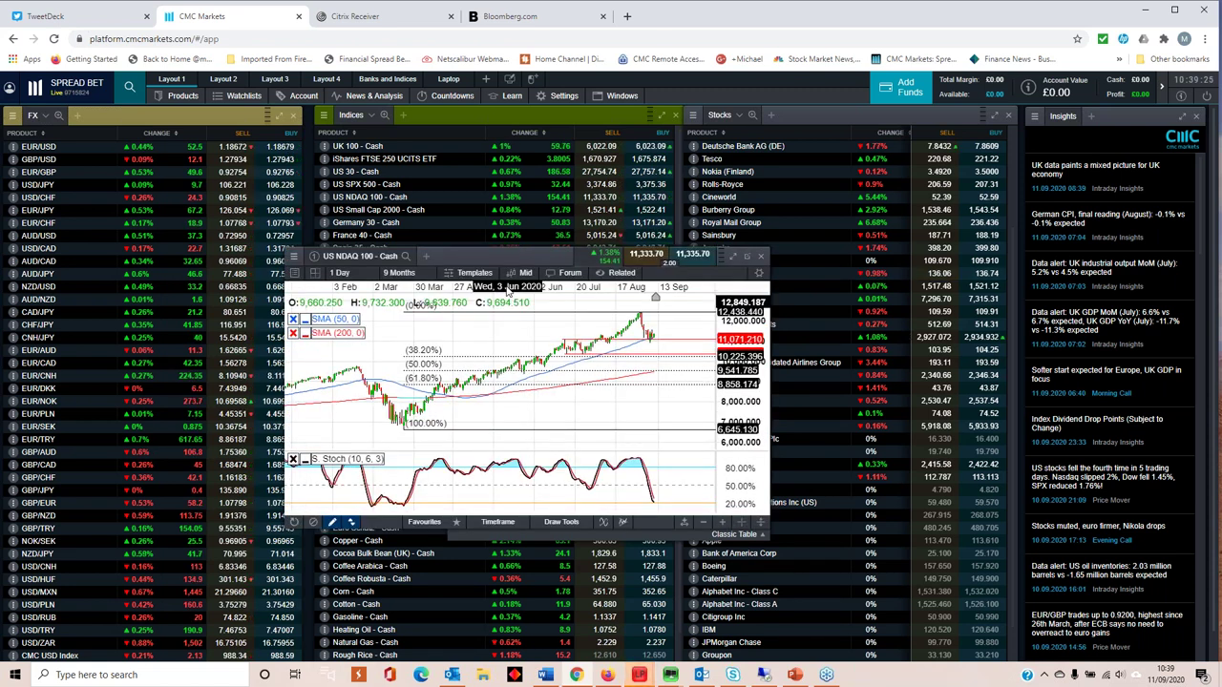
pyautogui.moveTo(480, 254); pyautogui.dragTo(347, 235)
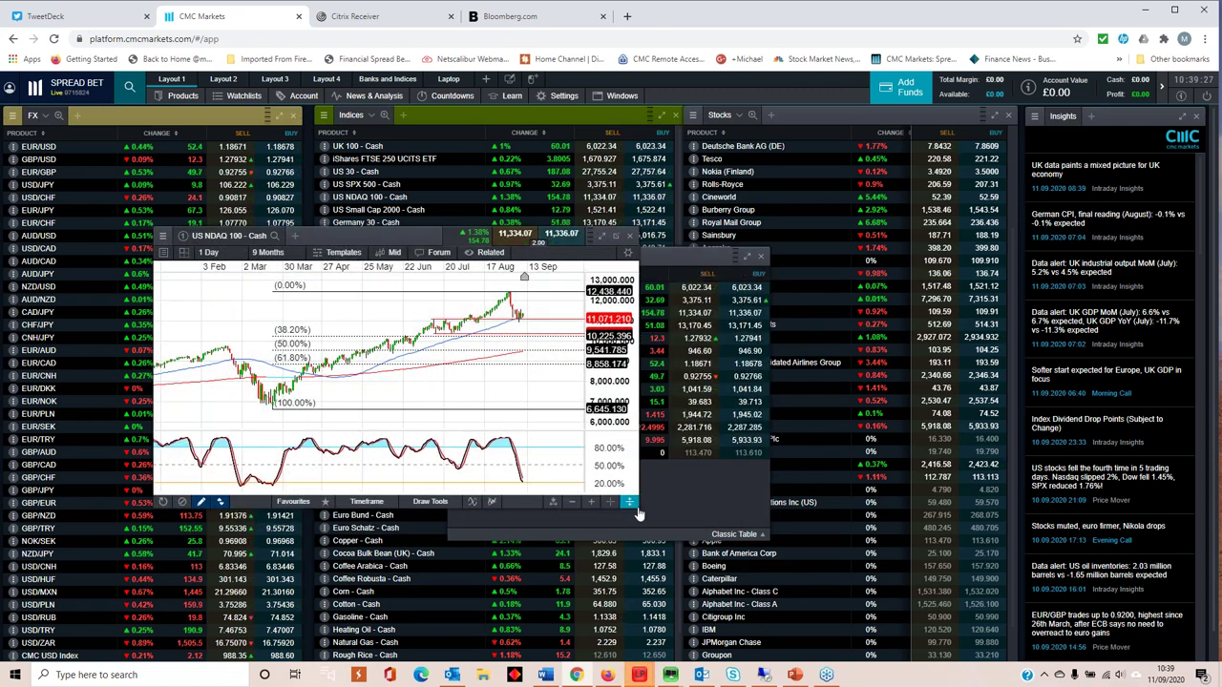
pyautogui.moveTo(640, 508); pyautogui.dragTo(924, 640)
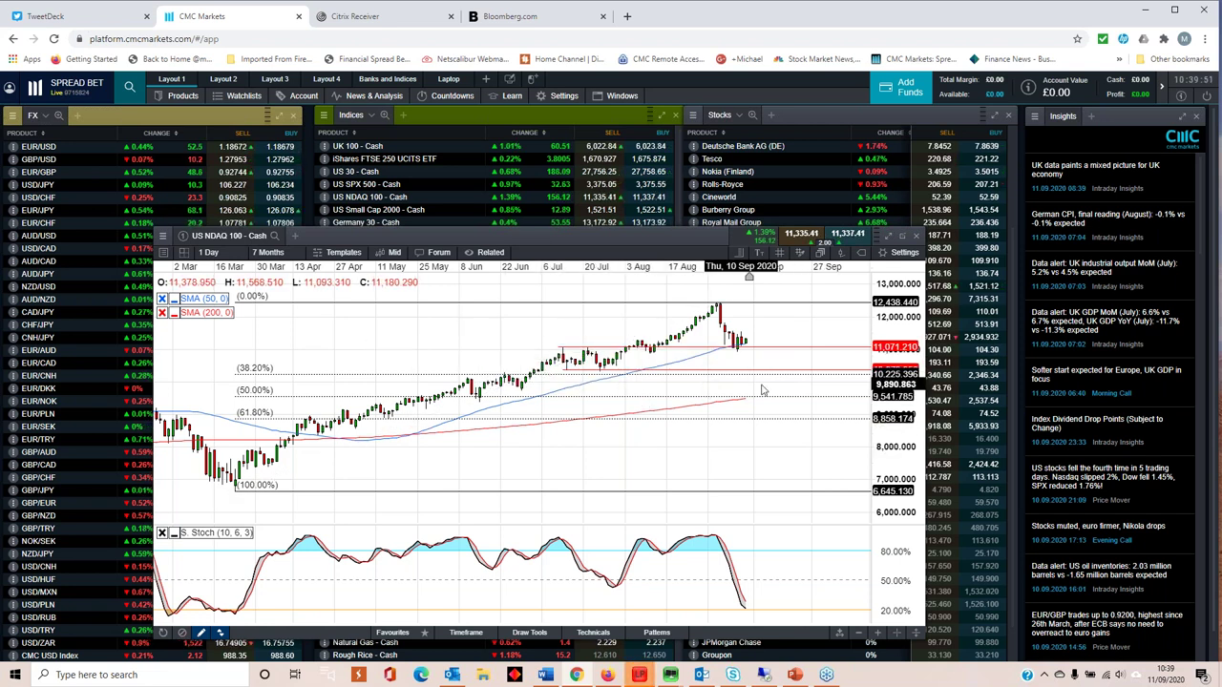
pyautogui.scroll(2, 770, 395)
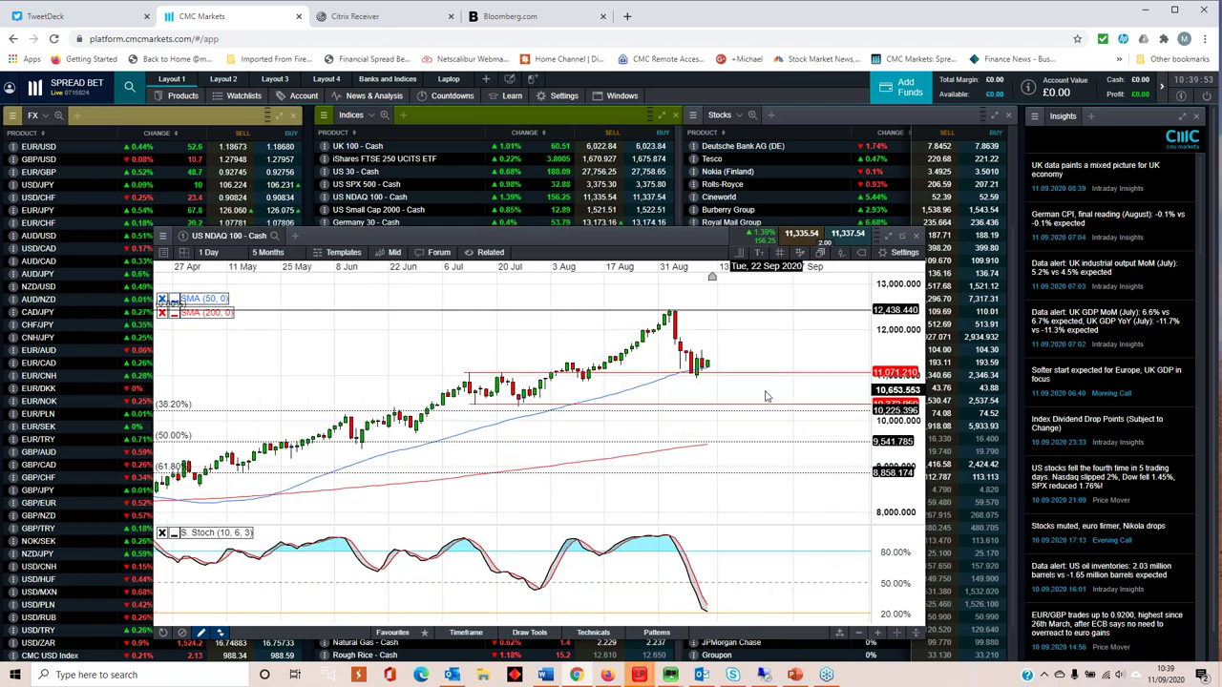
pyautogui.moveTo(534, 410)
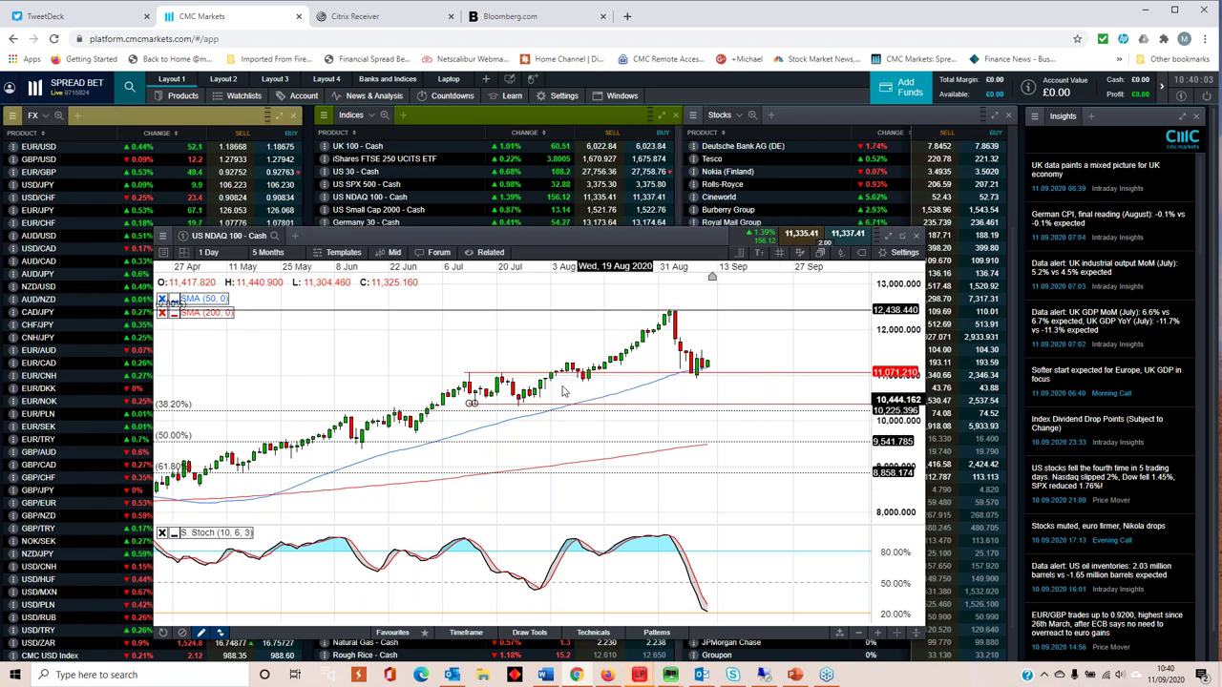
pyautogui.scroll(-2, 726, 370)
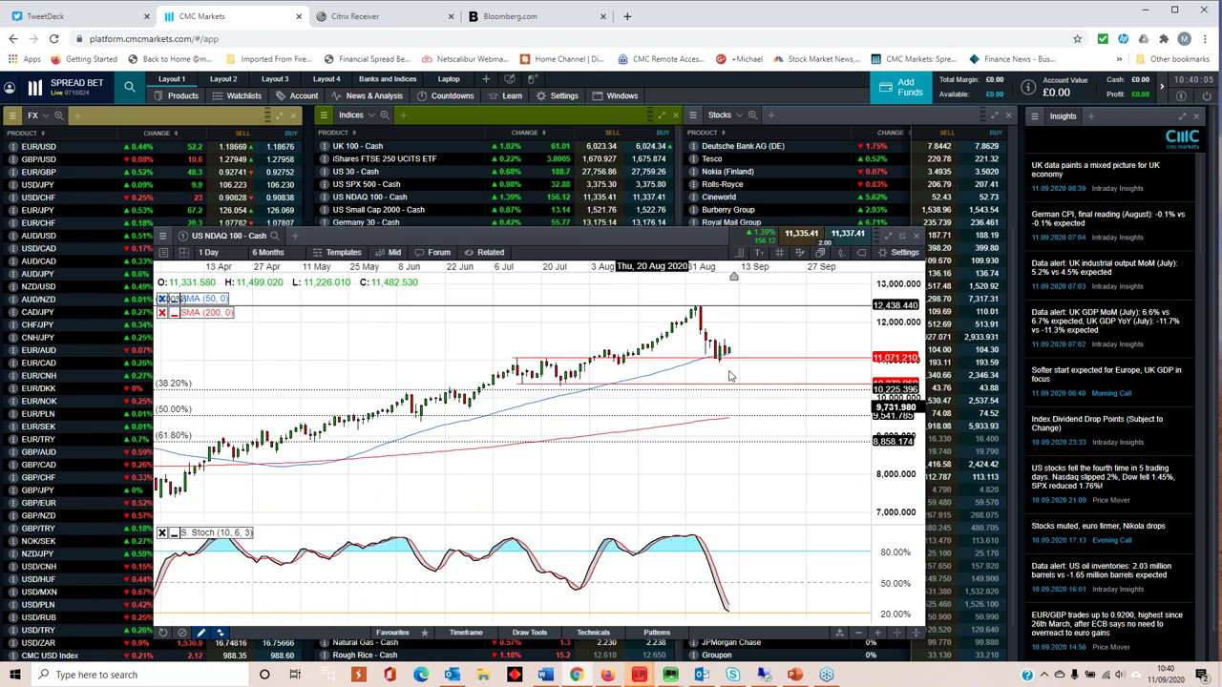
pyautogui.click(915, 237)
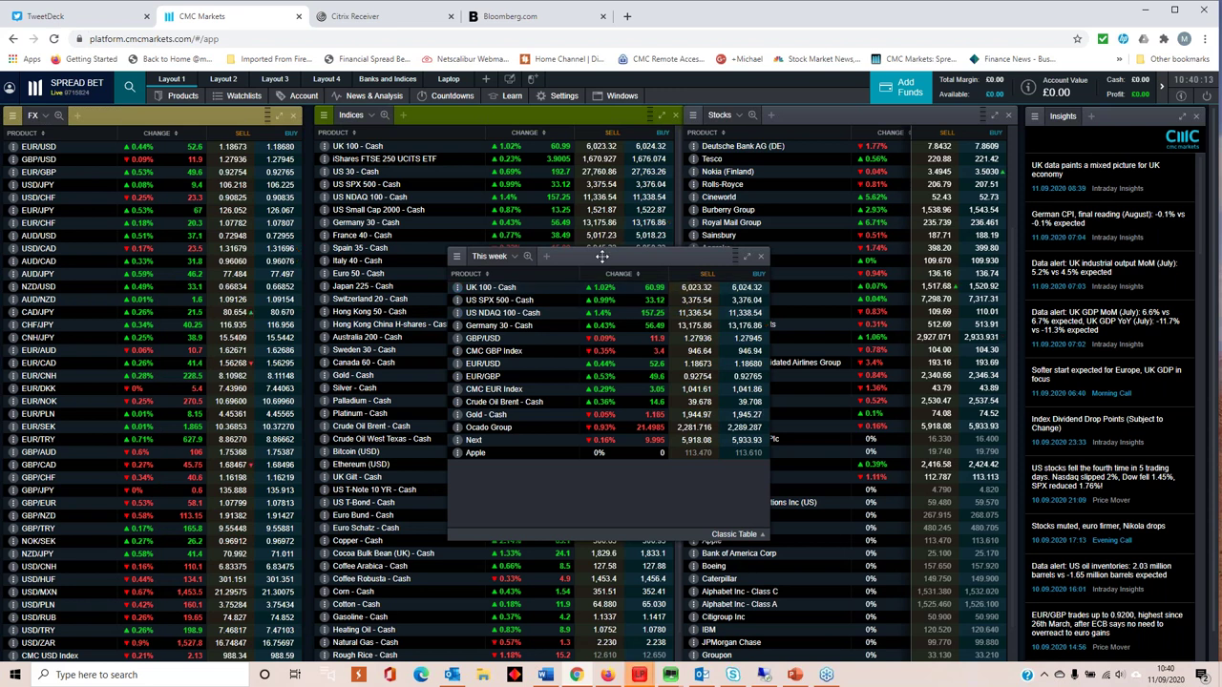
# - Add CMC USD Index from the Forex Indices product list to the This week watchlist, and close the product list
pyautogui.moveTo(601, 257); pyautogui.dragTo(575, 260)
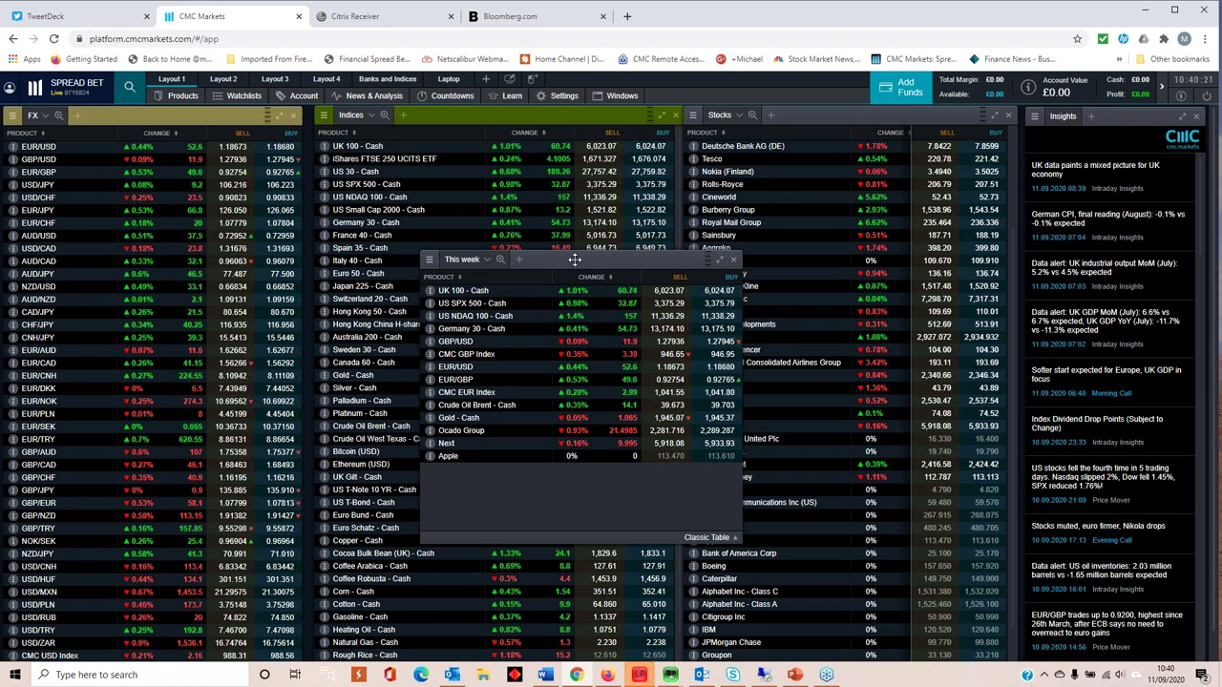
pyautogui.moveTo(574, 259); pyautogui.dragTo(600, 260)
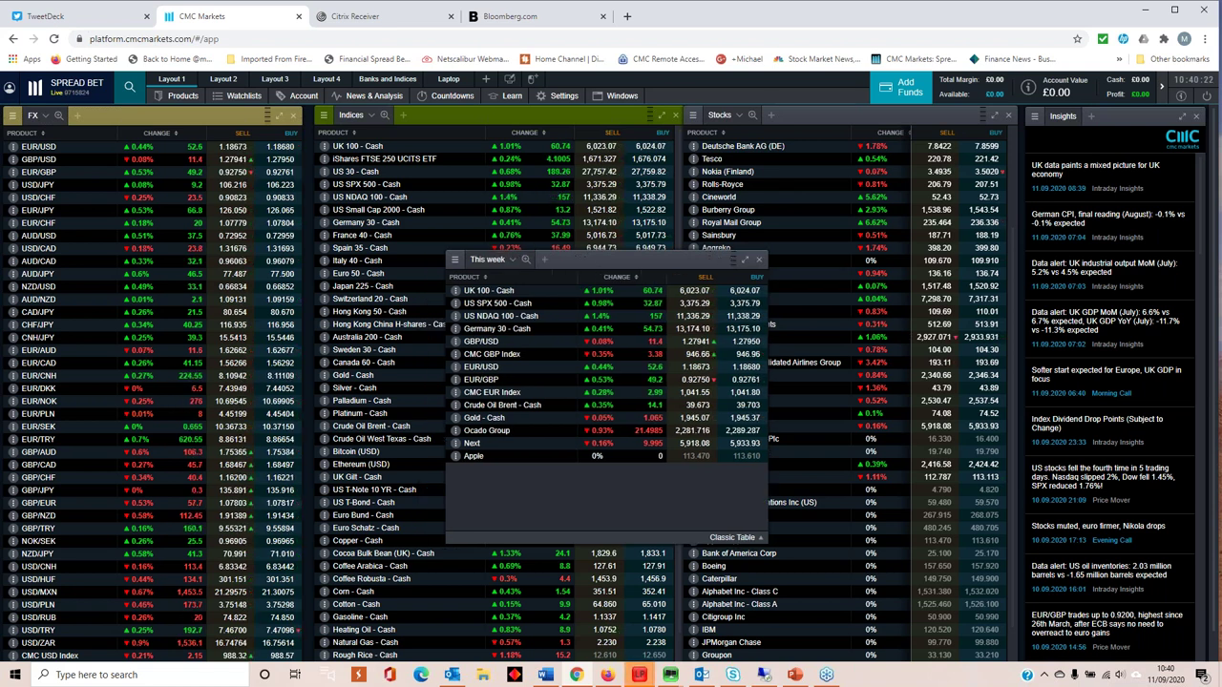
pyautogui.click(184, 99)
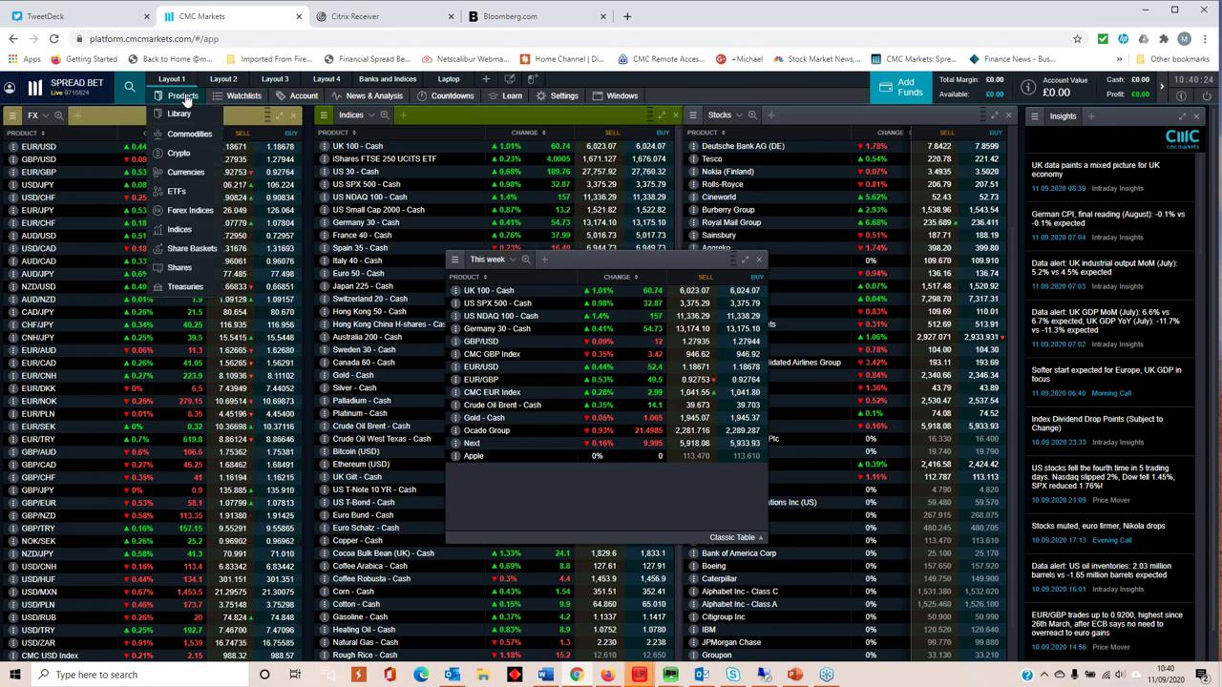
pyautogui.click(190, 210)
pyautogui.moveTo(855, 198); pyautogui.dragTo(894, 218)
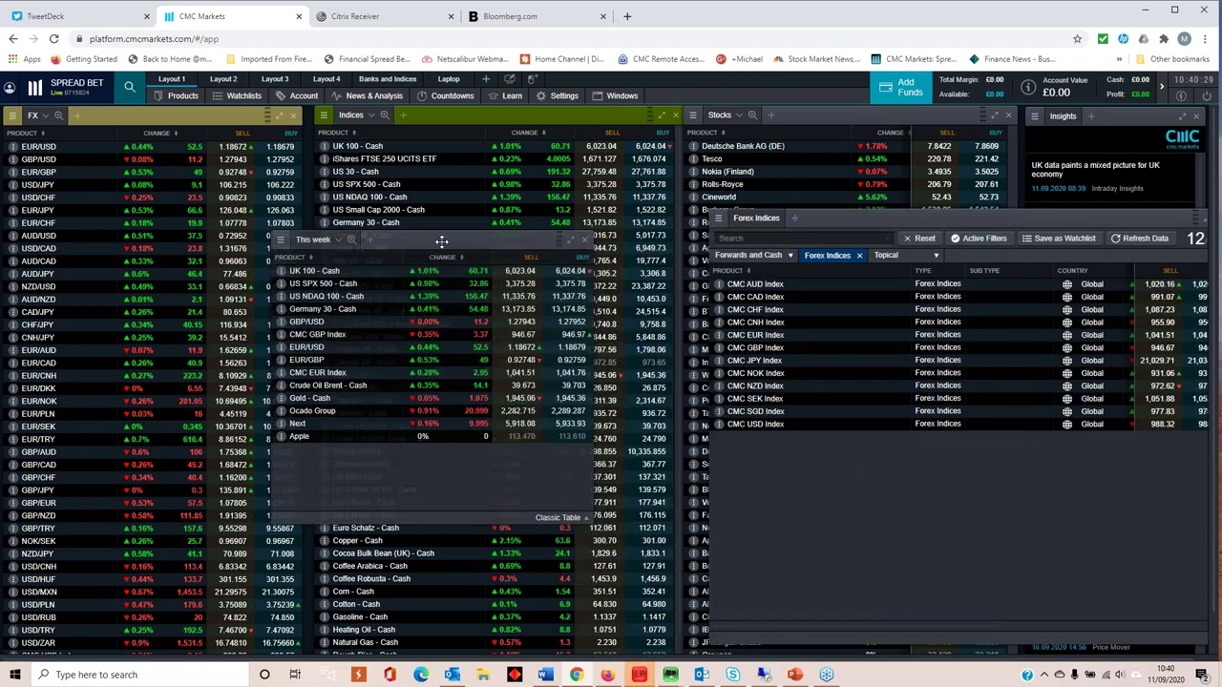
pyautogui.moveTo(741, 433); pyautogui.dragTo(405, 451)
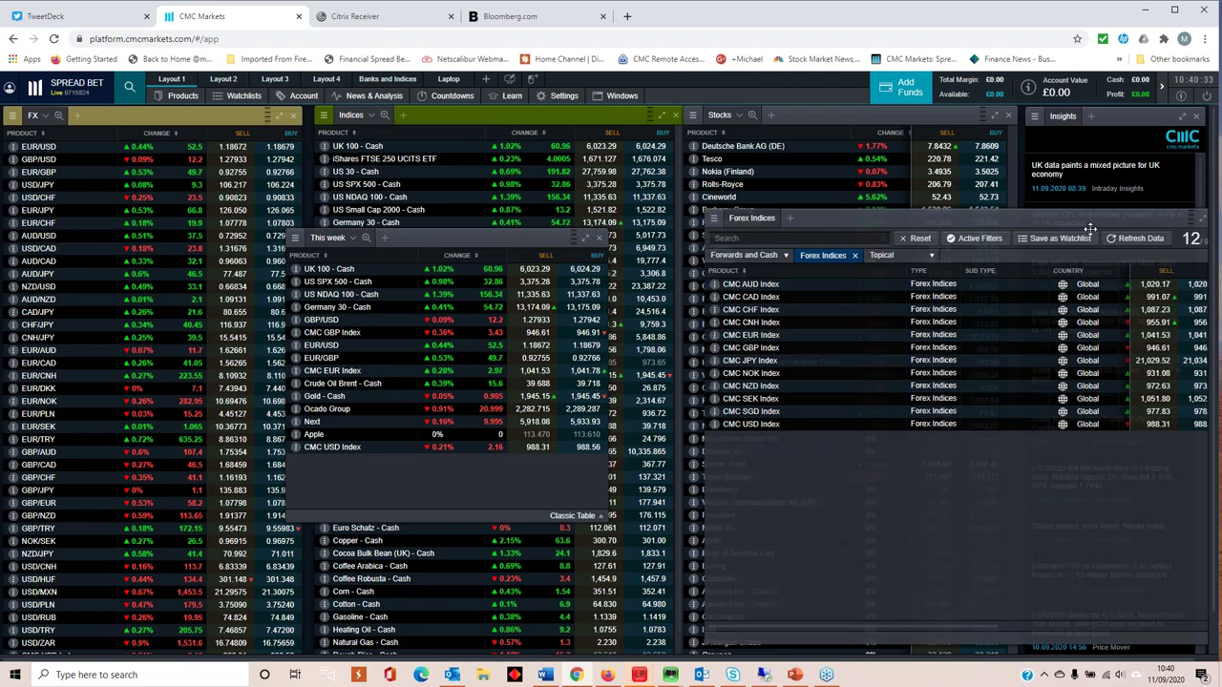
pyautogui.moveTo(1217, 226); pyautogui.dragTo(1148, 239)
pyautogui.click(1145, 233)
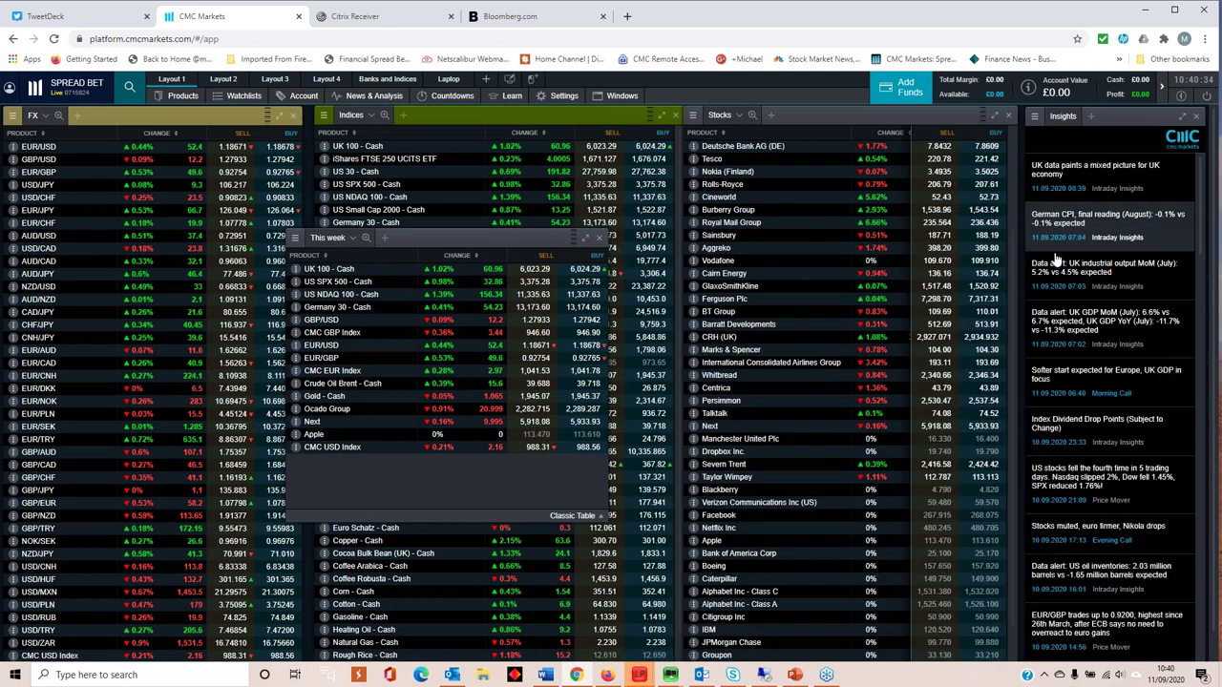
# - Open the CMC USD Index chart and delete the green ellipse drawn around the mid-August candles
pyautogui.doubleClick(334, 450)
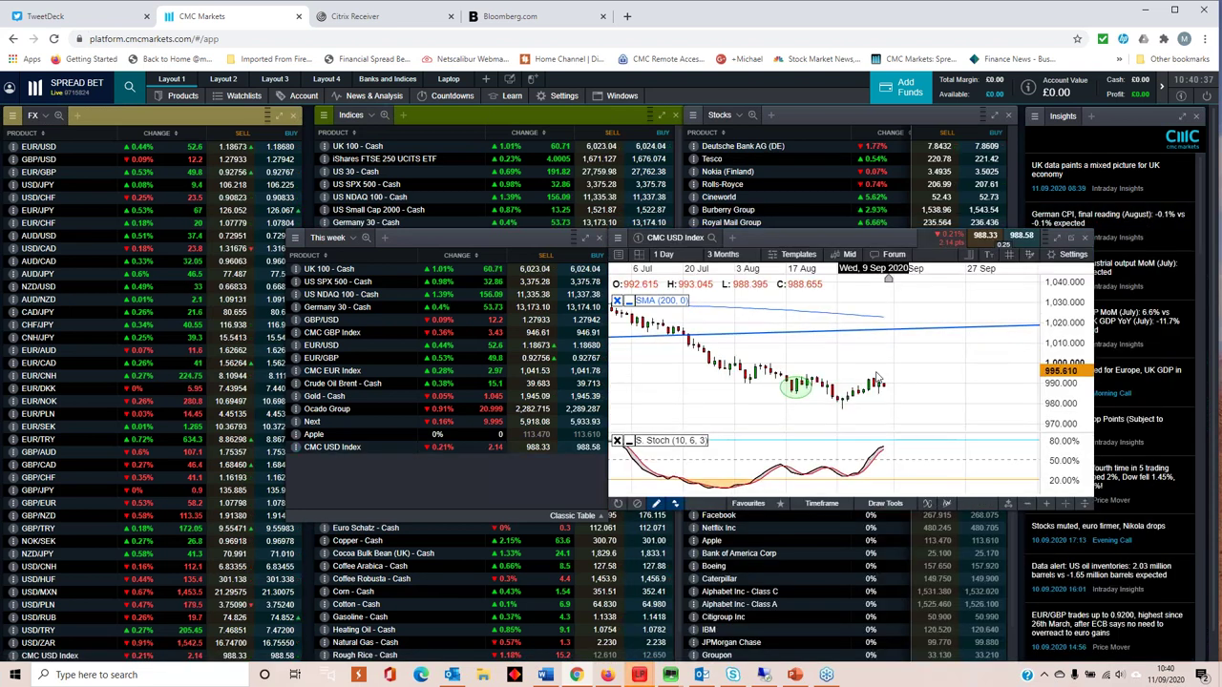
pyautogui.click(864, 401)
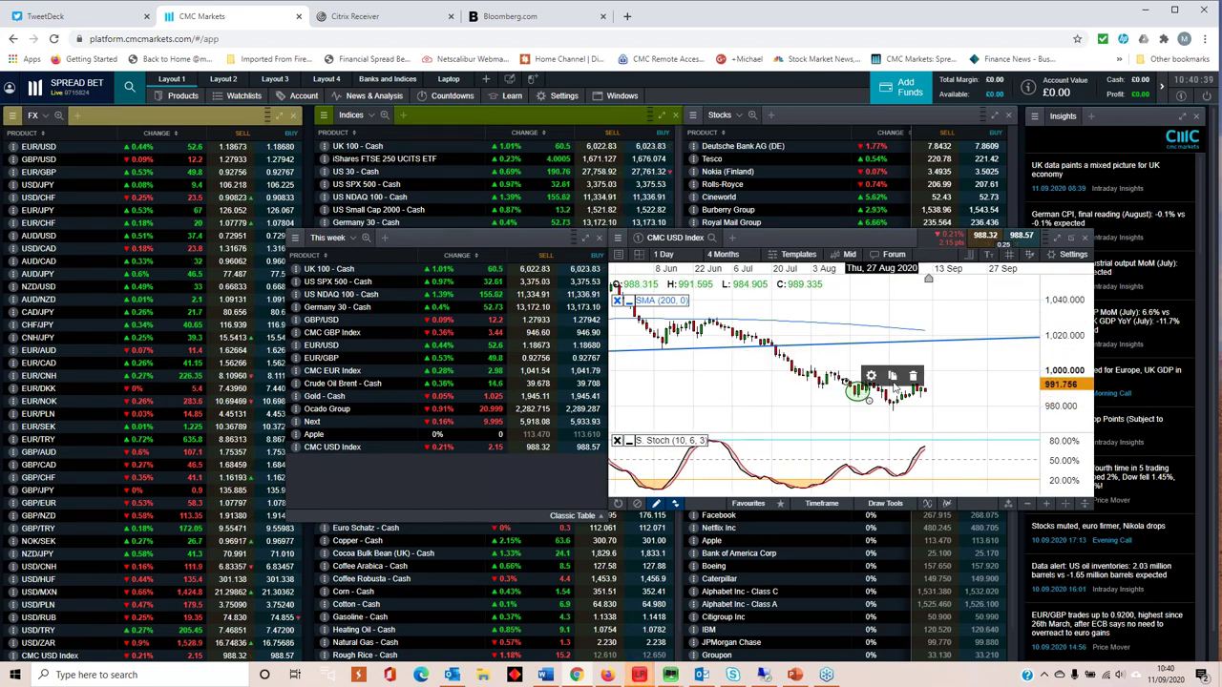
pyautogui.press('Delete')
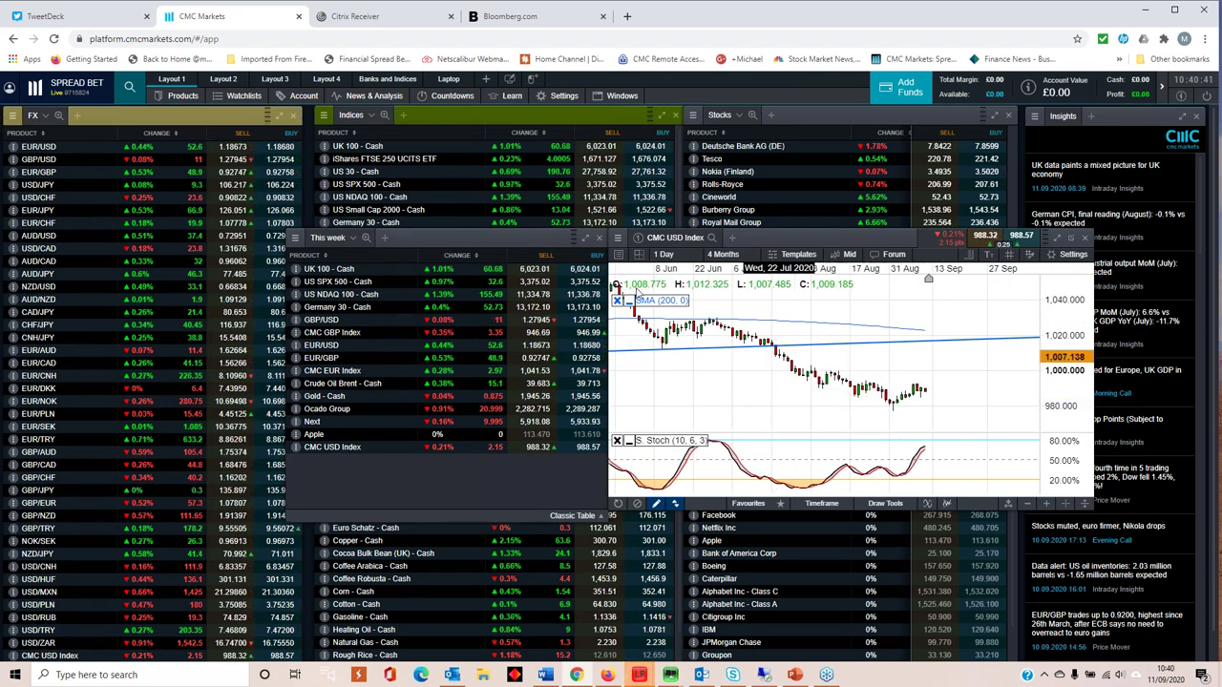
# - Move the This week watchlist clear of the CMC USD Index chart, examine the chart's daily price action since June, and close it
pyautogui.moveTo(521, 239); pyautogui.dragTo(383, 250)
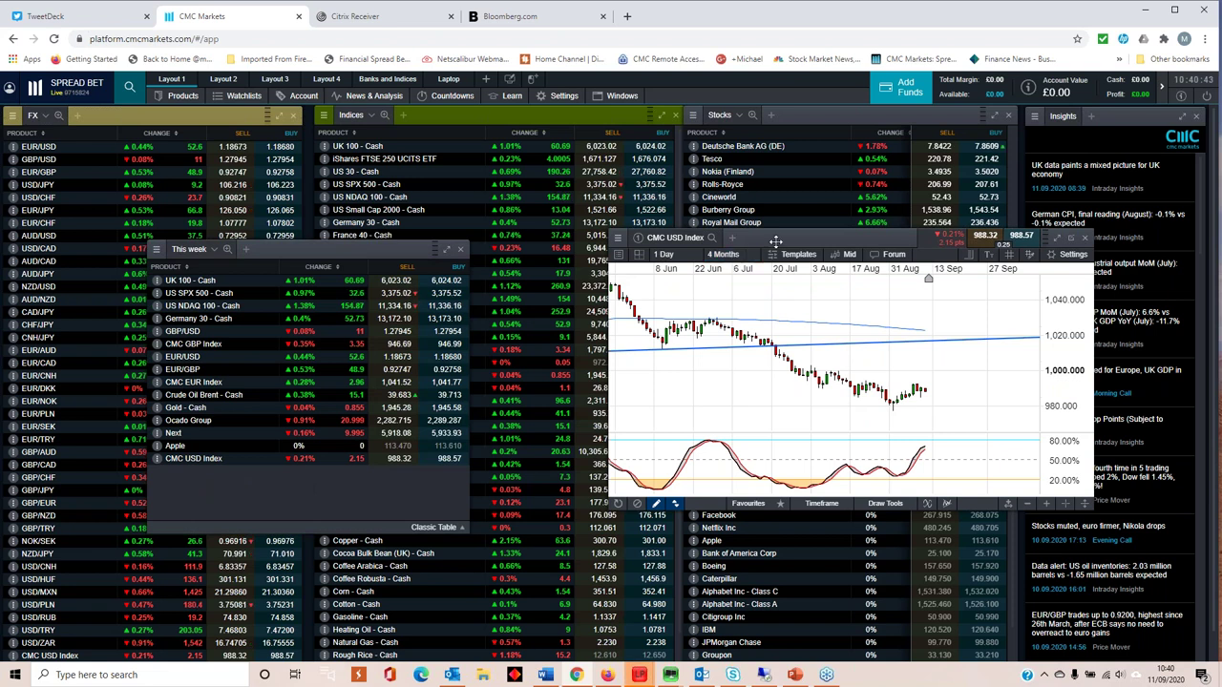
pyautogui.moveTo(774, 240); pyautogui.dragTo(734, 249)
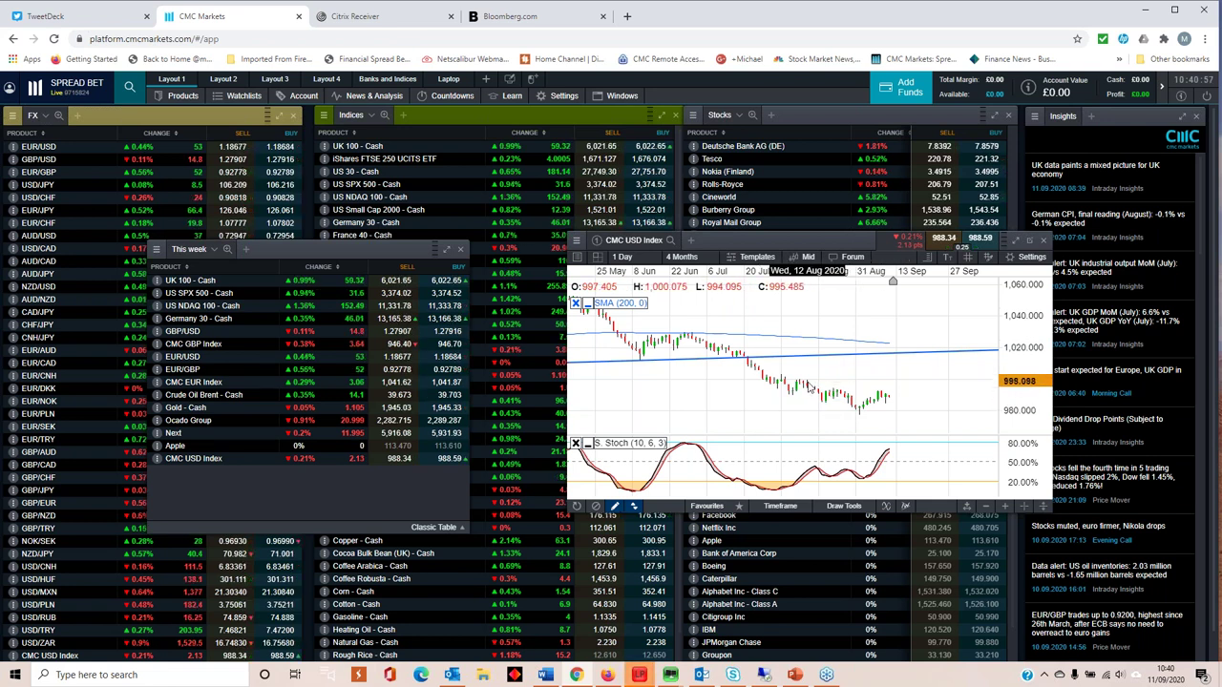
pyautogui.scroll(2, 888, 386)
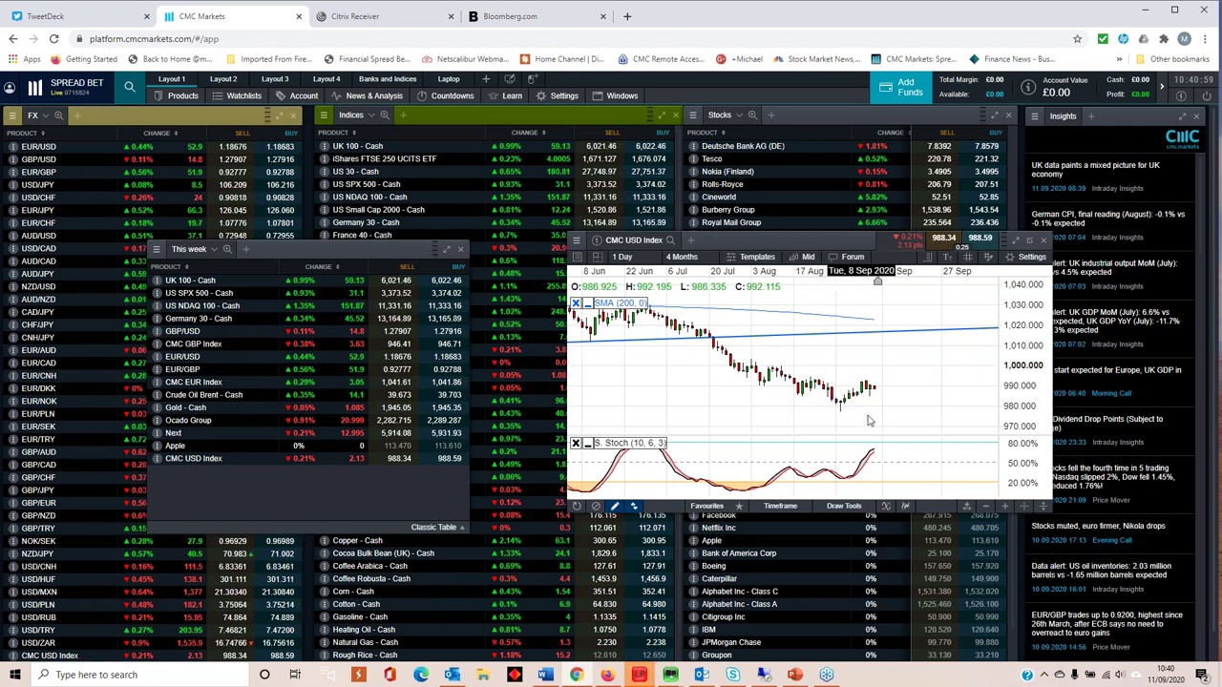
pyautogui.scroll(-2, 859, 392)
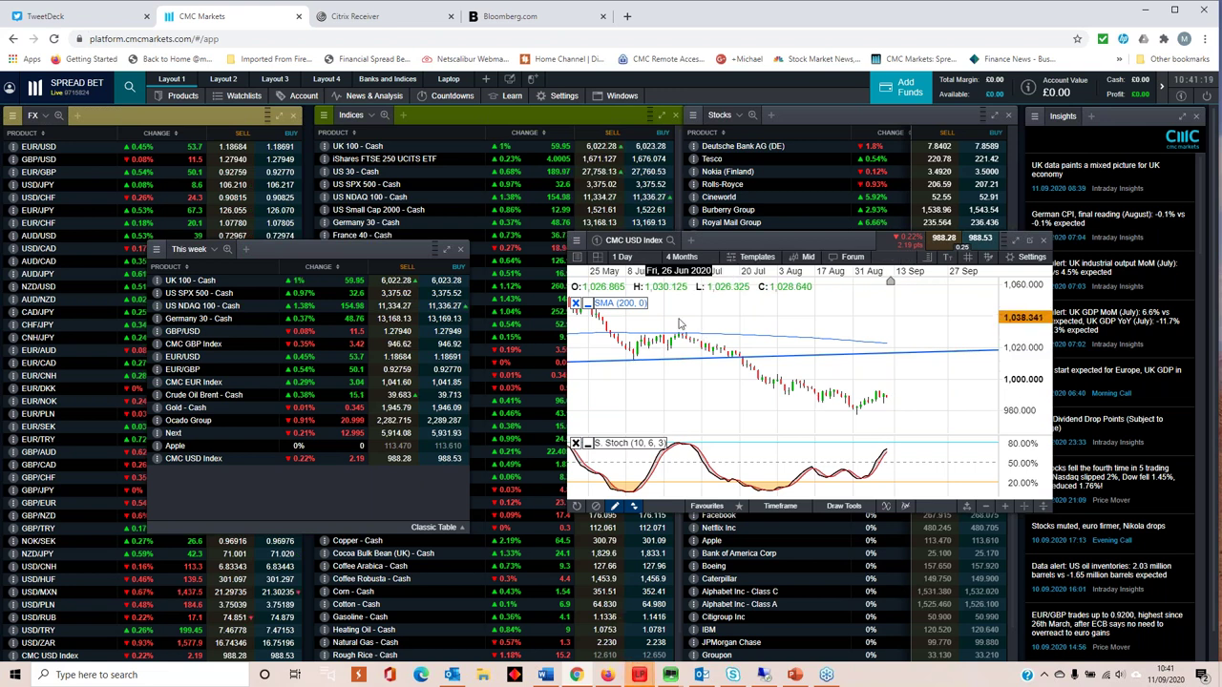
pyautogui.click(1044, 241)
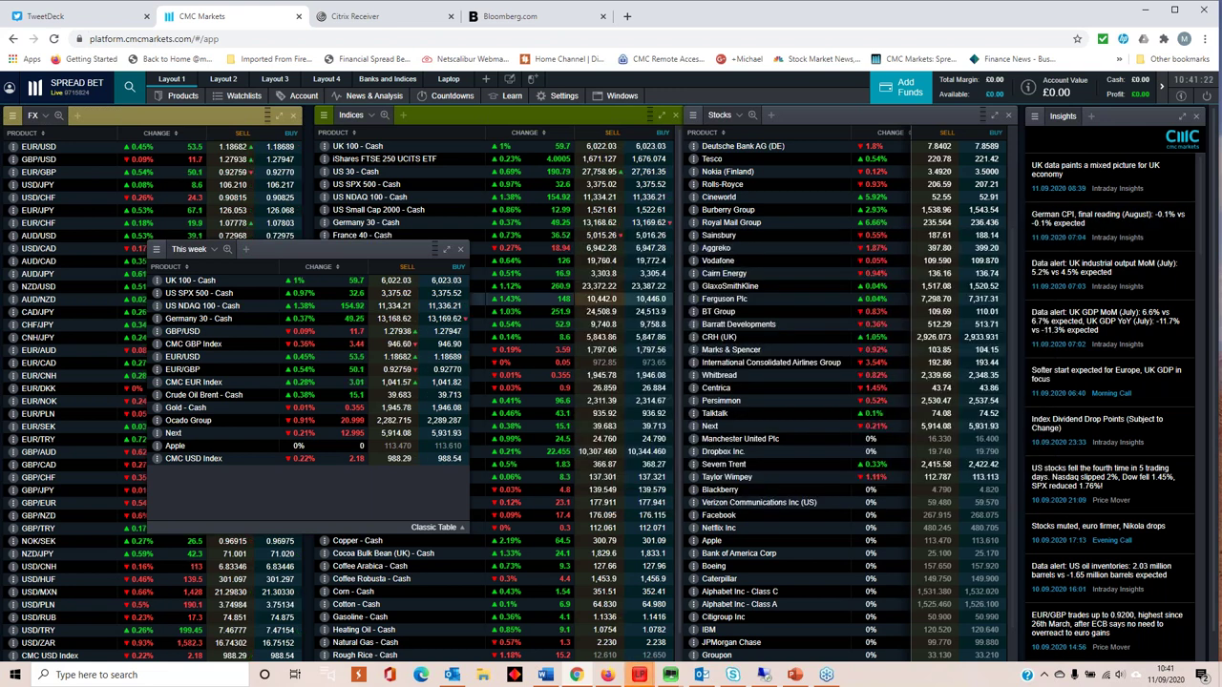
# - Open and enlarge the daily EUR/USD chart, examine it over 8, 4 and 5 months against the rising trendline and retracement levels, and close it
pyautogui.click(187, 357)
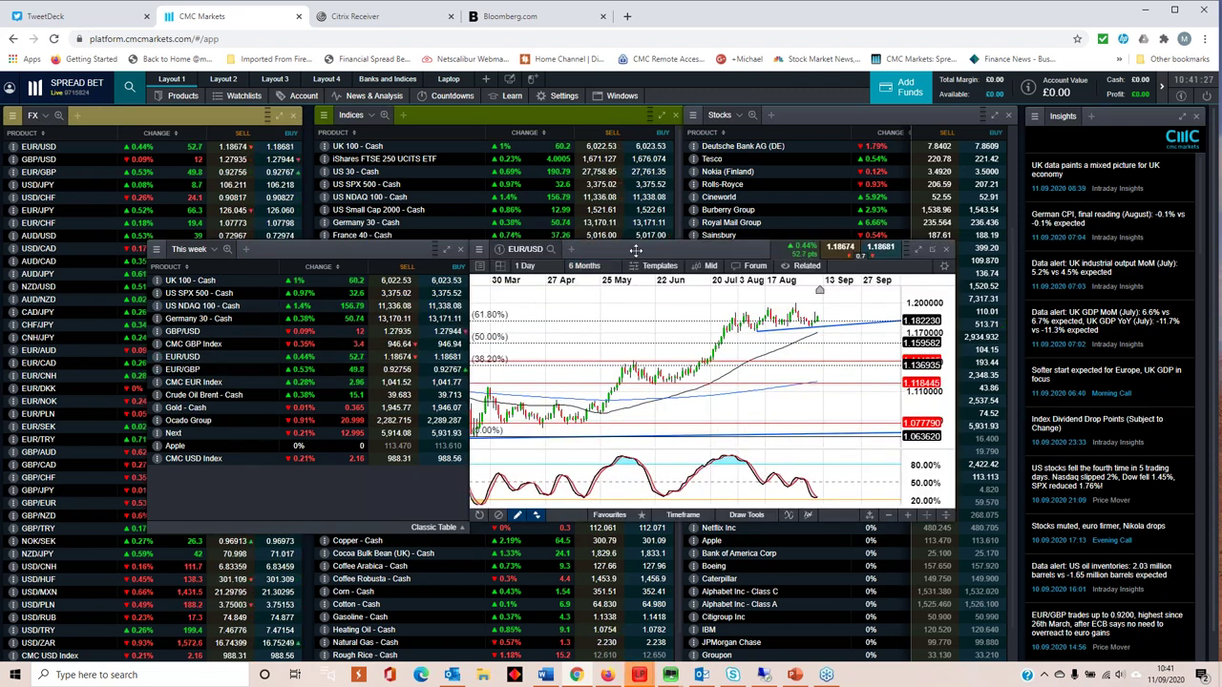
pyautogui.moveTo(315, 258); pyautogui.dragTo(220, 234)
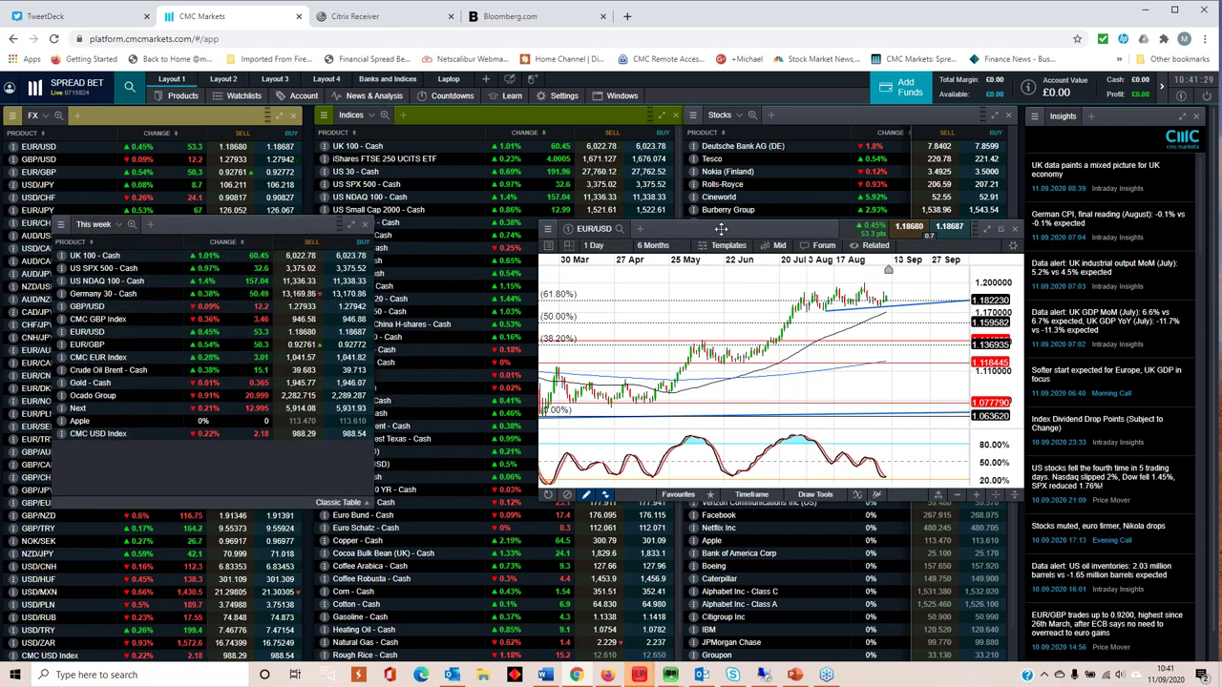
pyautogui.moveTo(692, 228); pyautogui.dragTo(572, 216)
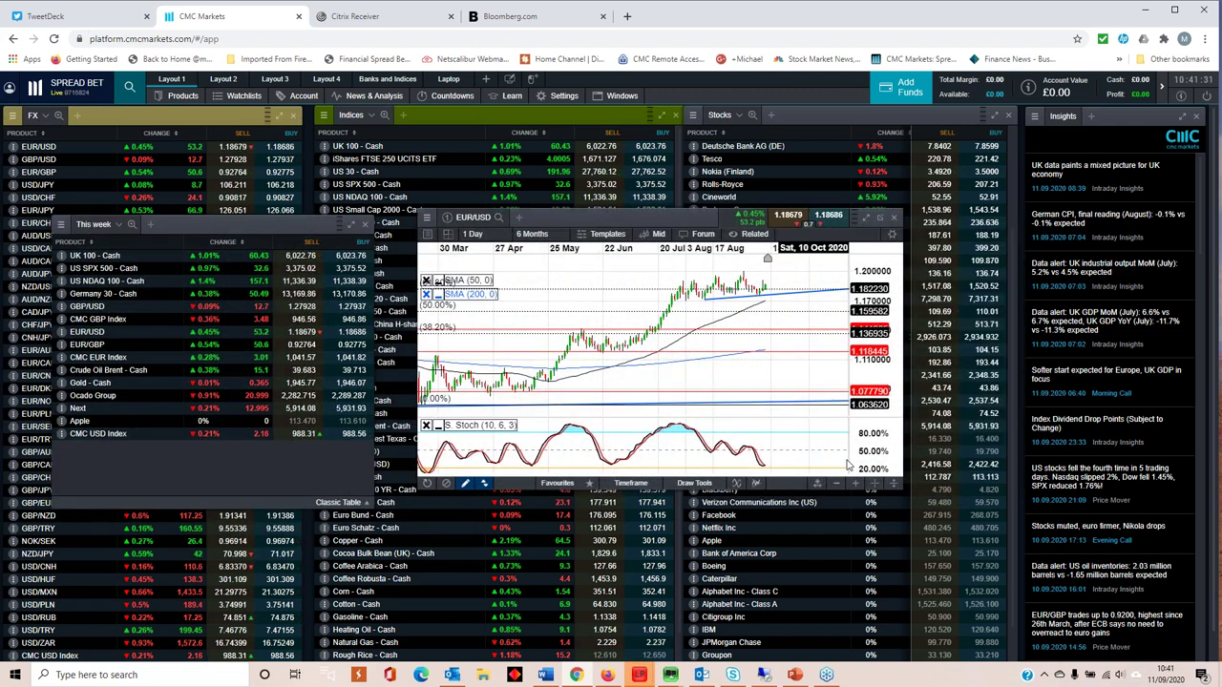
pyautogui.moveTo(898, 494); pyautogui.dragTo(1038, 560)
pyautogui.scroll(-2, 804, 366)
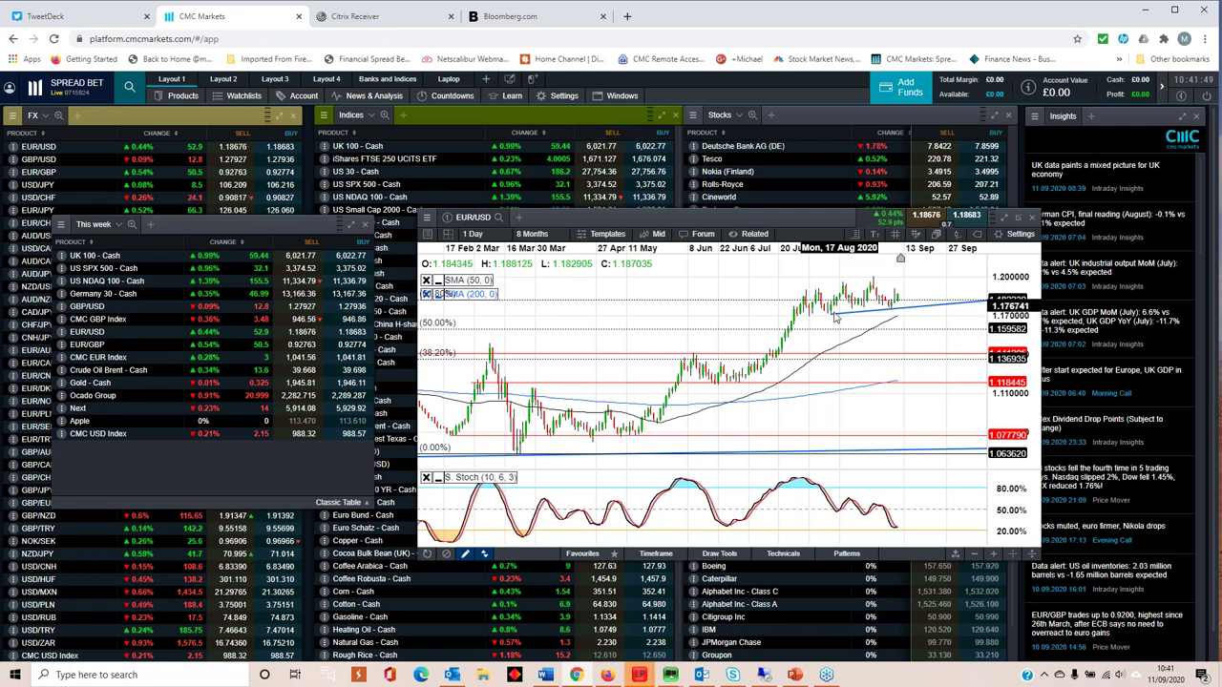
pyautogui.scroll(2, 866, 334)
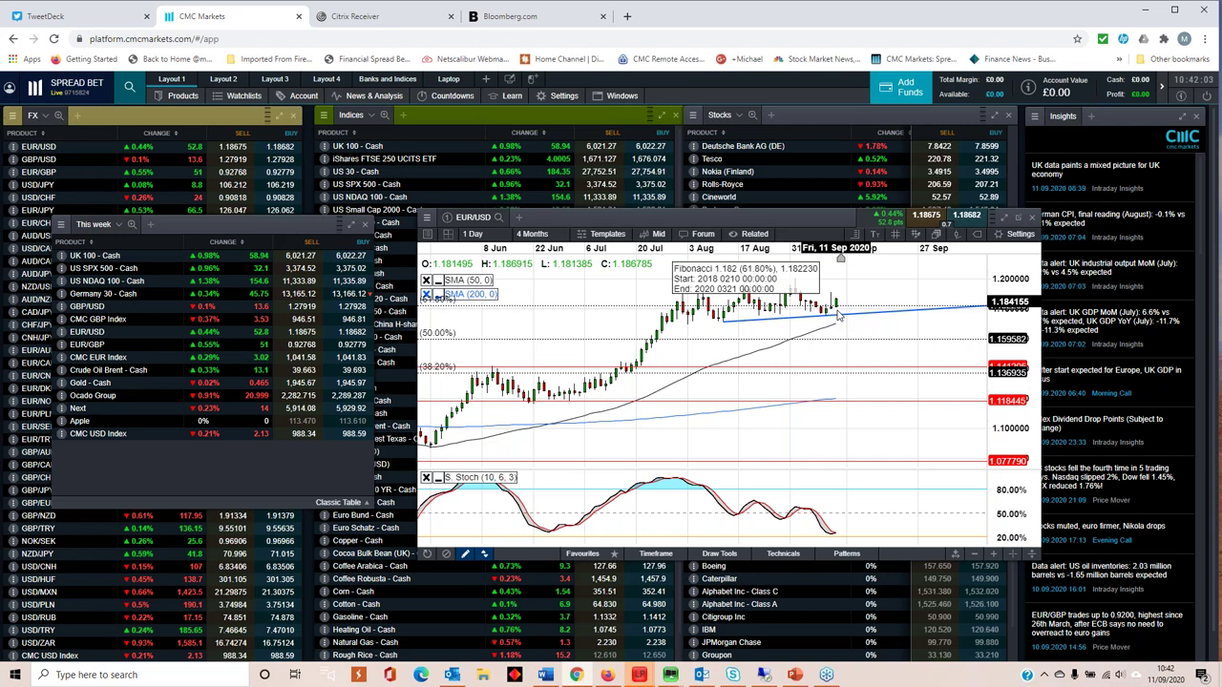
pyautogui.scroll(1, 821, 303)
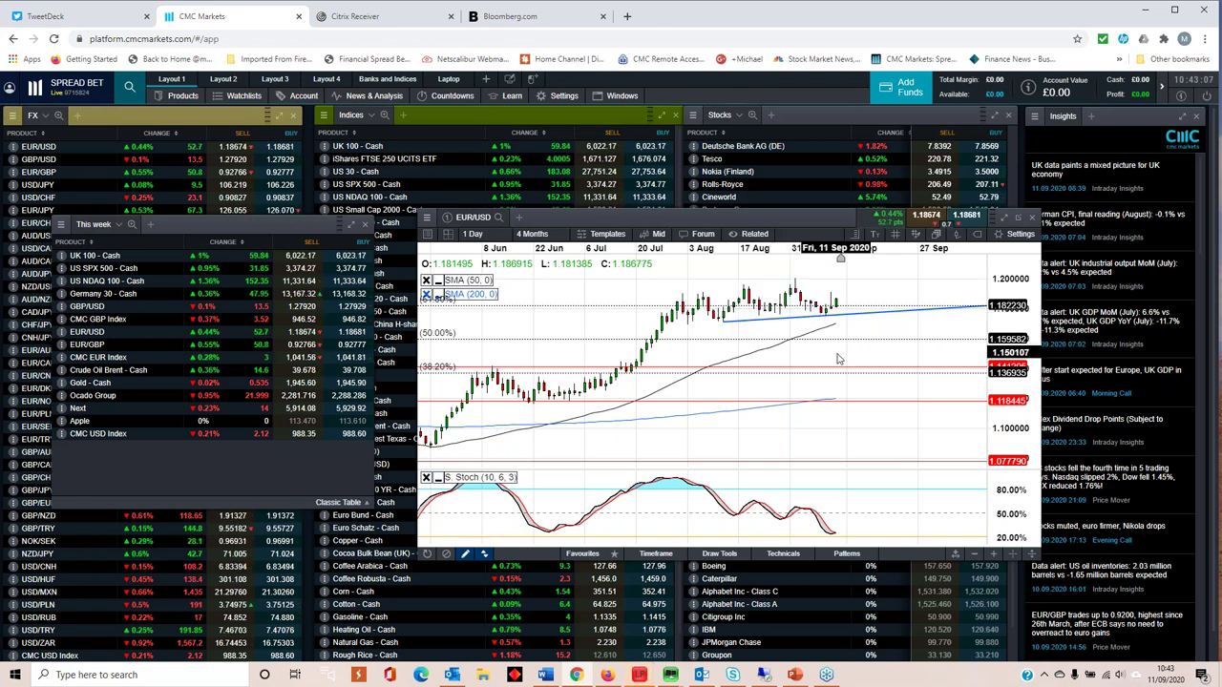
pyautogui.scroll(-1, 826, 366)
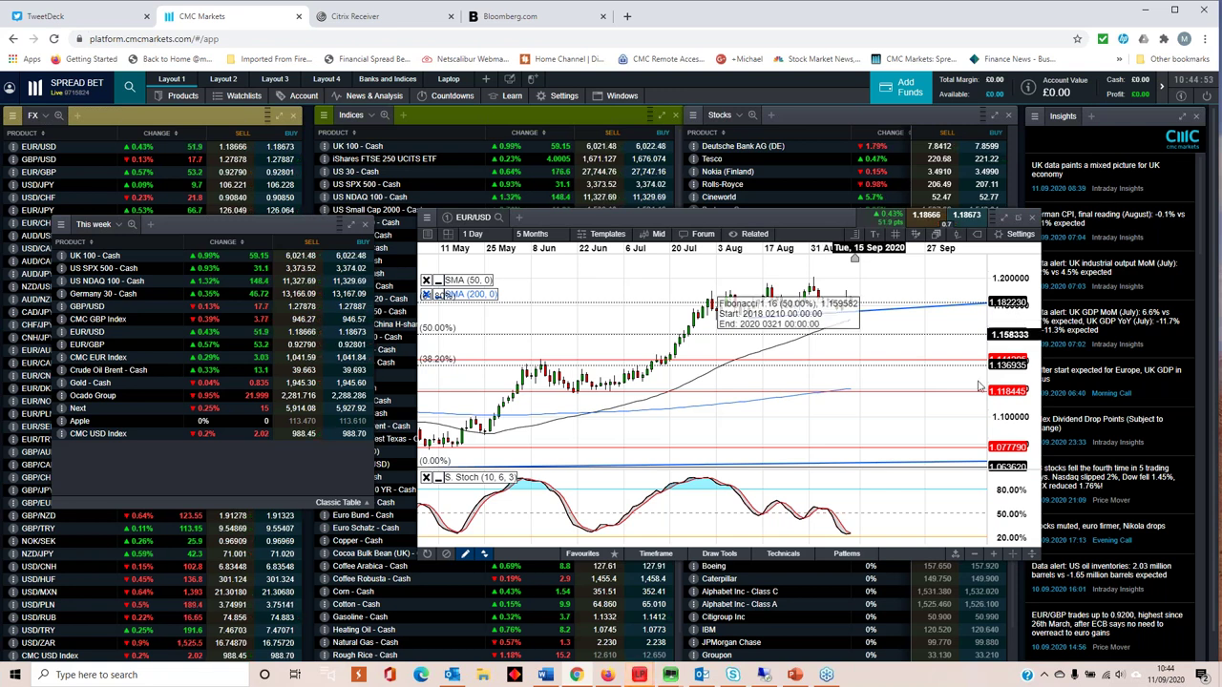
pyautogui.scroll(-1, 844, 362)
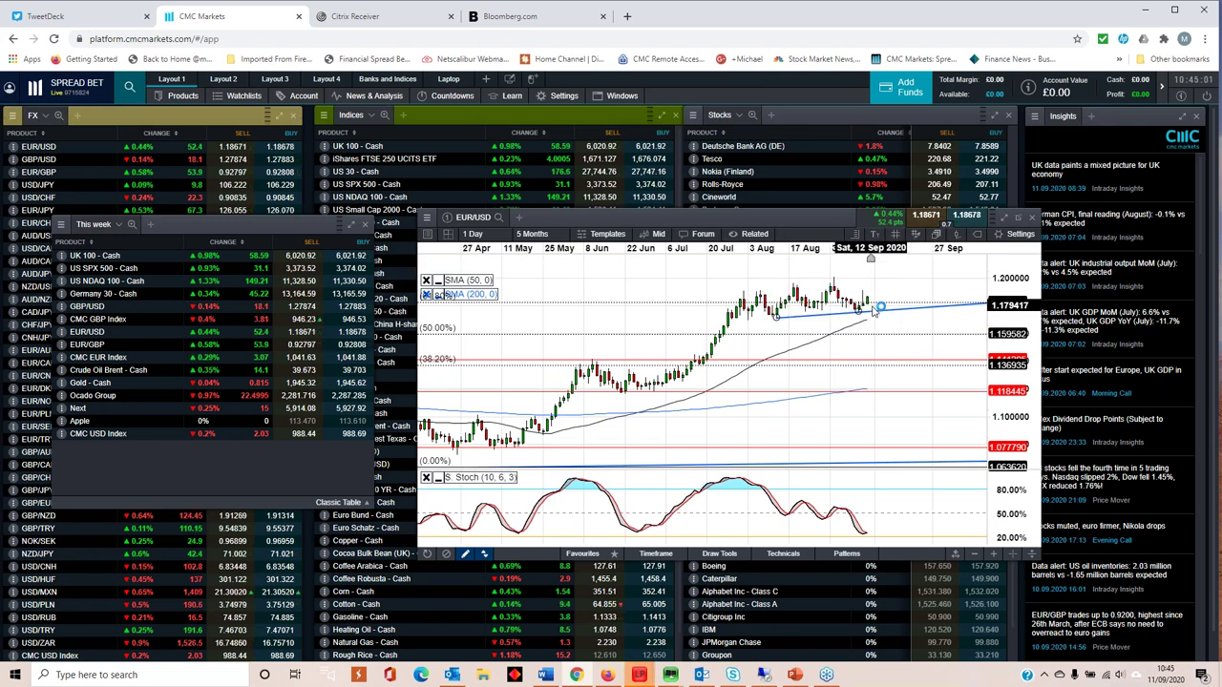
pyautogui.click(1031, 219)
# - Open and enlarge the daily GBP/USD chart, examine the September decline against the moving averages and retracement levels over 3 and 5 months, and close it
pyautogui.moveTo(239, 224); pyautogui.dragTo(501, 231)
pyautogui.click(351, 312)
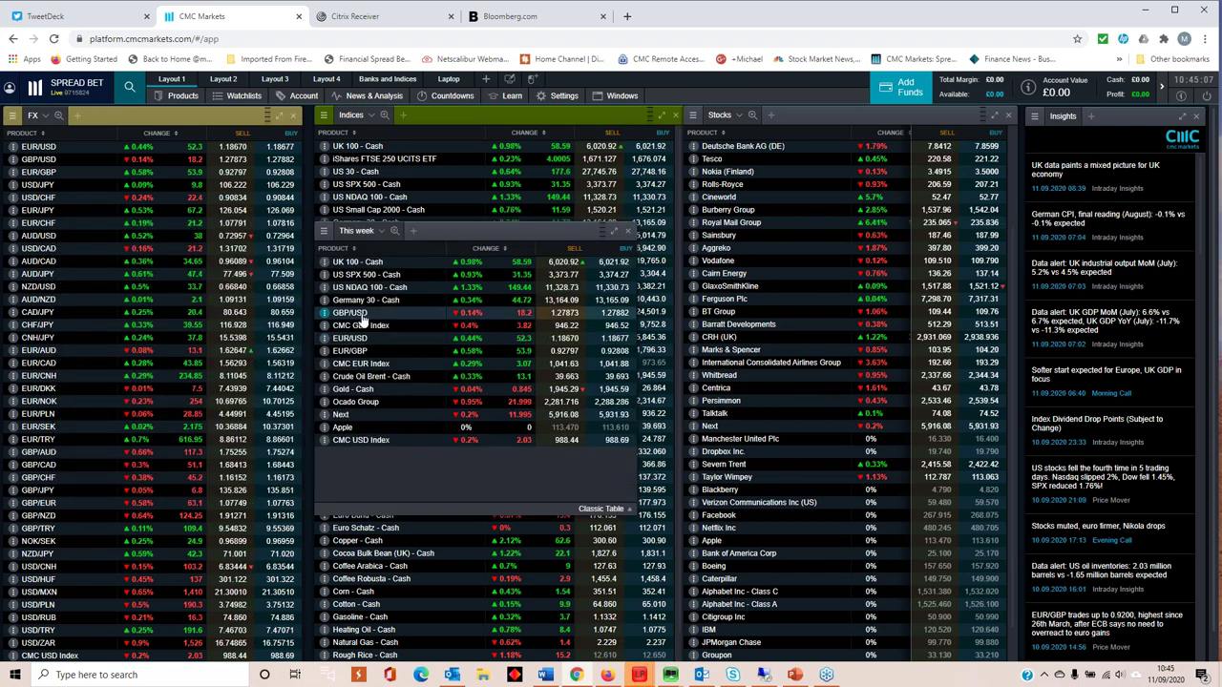
pyautogui.moveTo(581, 234); pyautogui.dragTo(430, 234)
pyautogui.moveTo(787, 232); pyautogui.dragTo(689, 245)
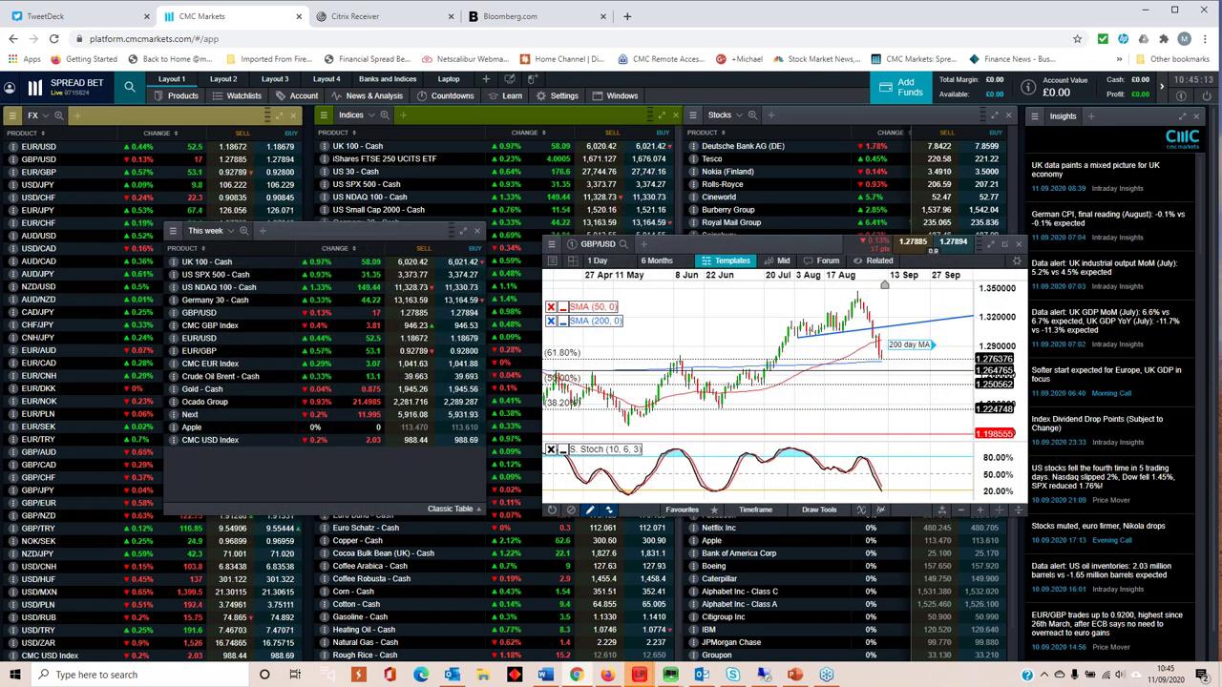
pyautogui.moveTo(331, 232); pyautogui.dragTo(268, 224)
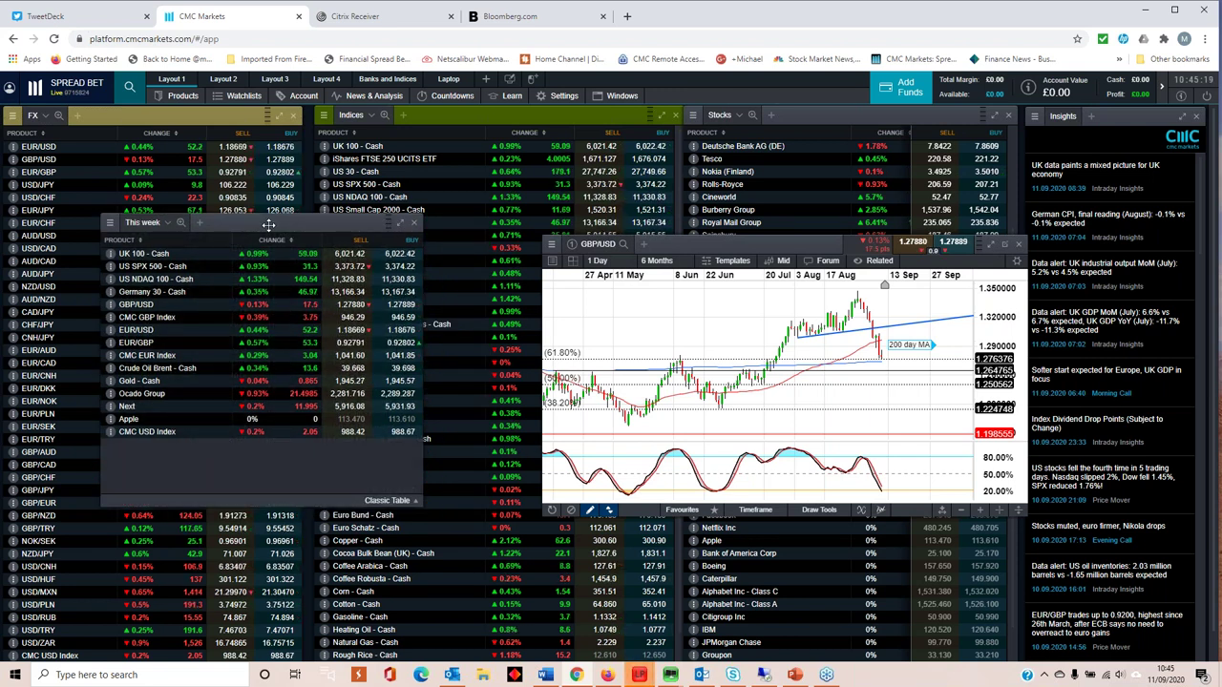
pyautogui.moveTo(773, 244); pyautogui.dragTo(663, 222)
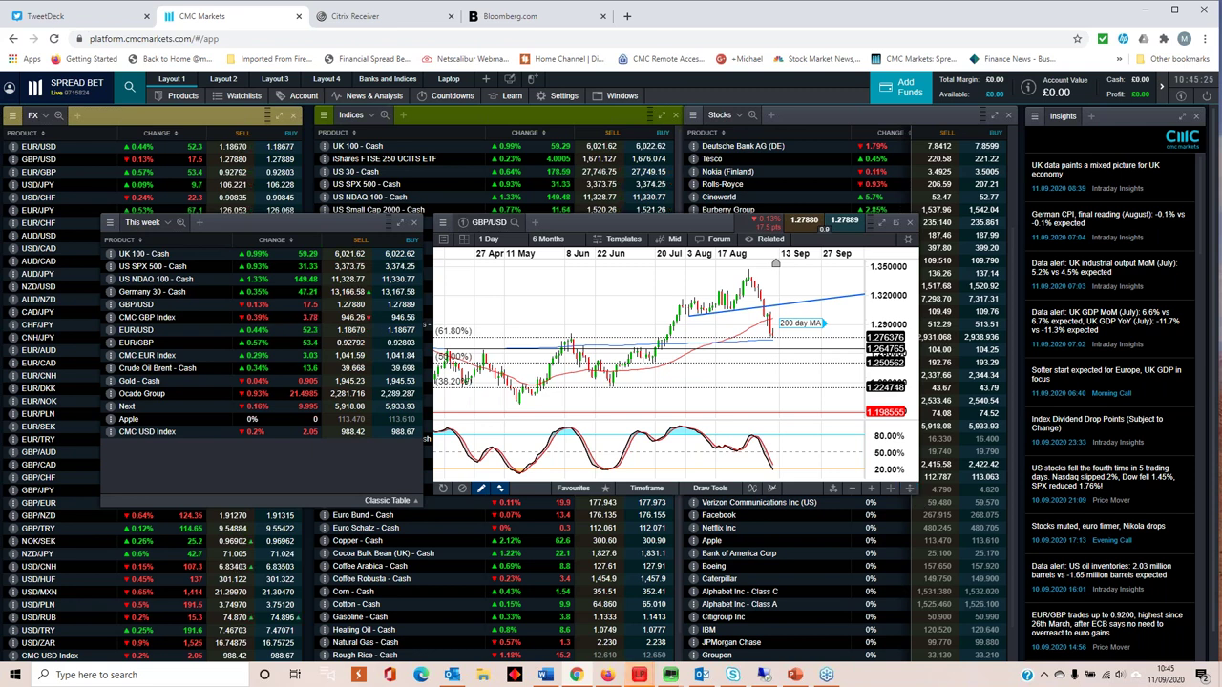
pyautogui.moveTo(916, 493); pyautogui.dragTo(945, 525)
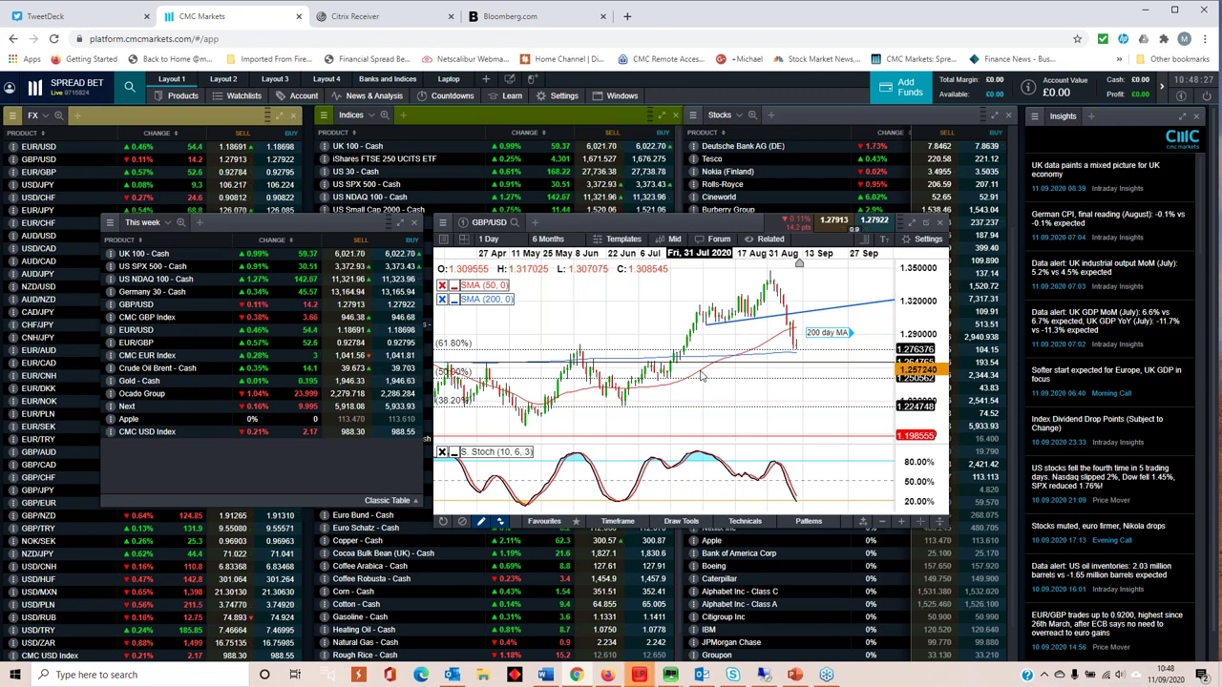
pyautogui.scroll(3, 864, 356)
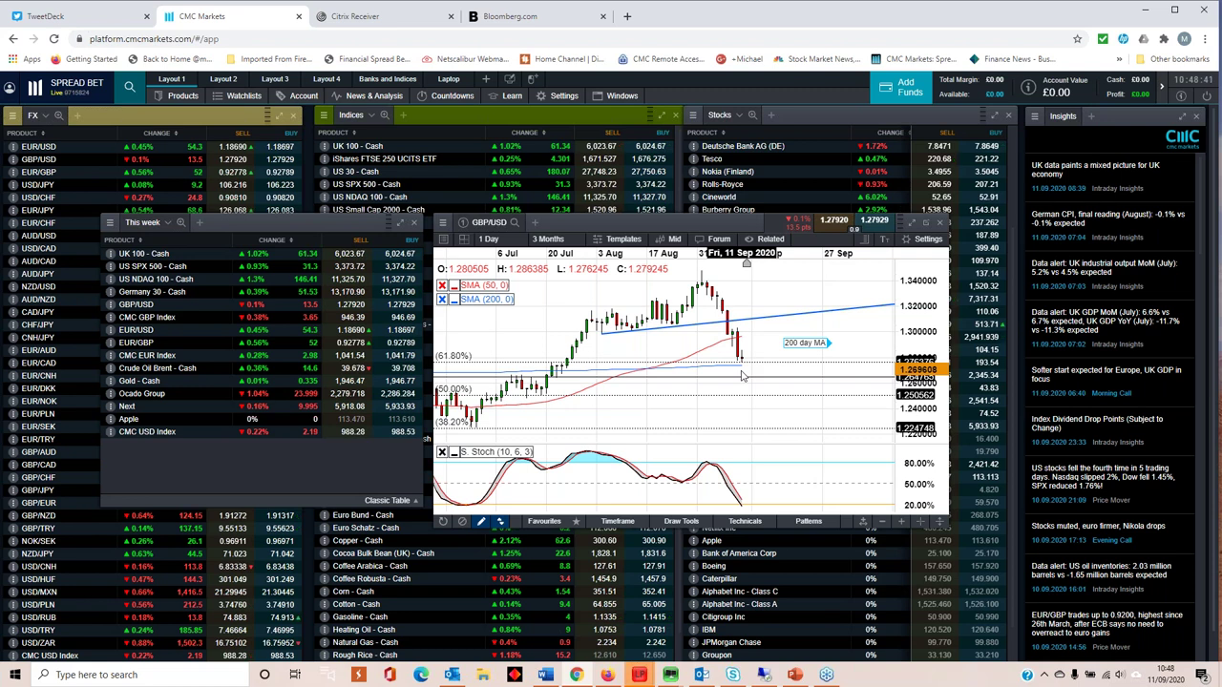
pyautogui.scroll(-2, 741, 376)
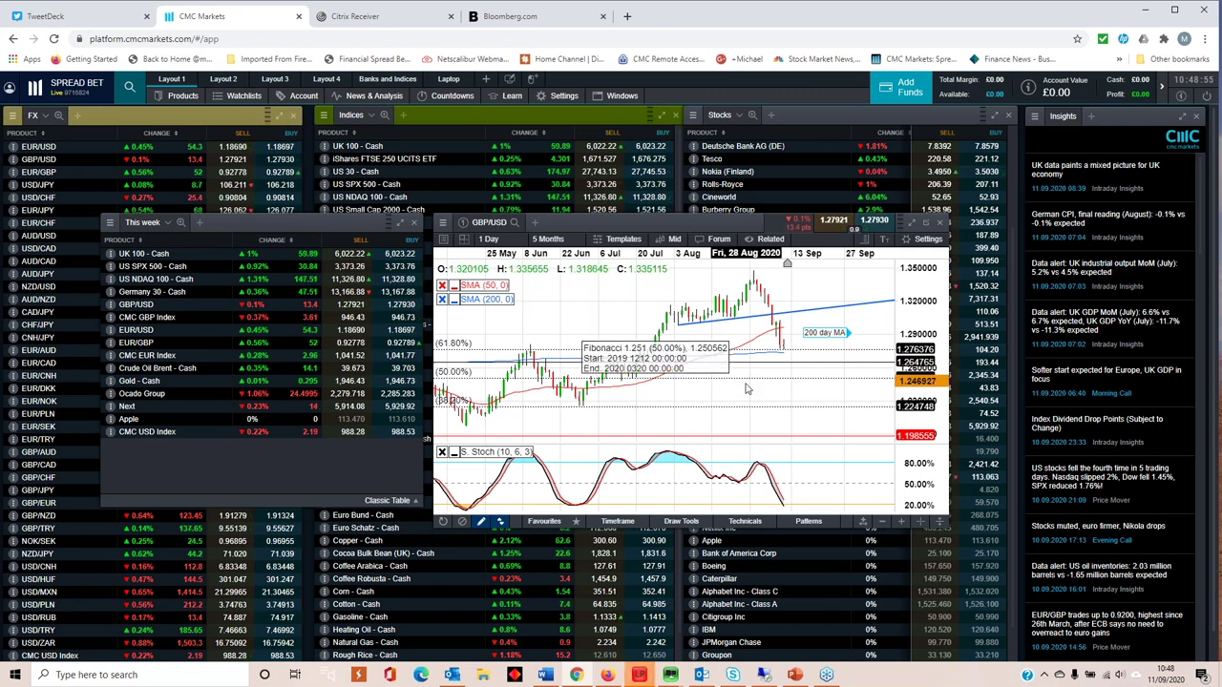
pyautogui.press('Escape')
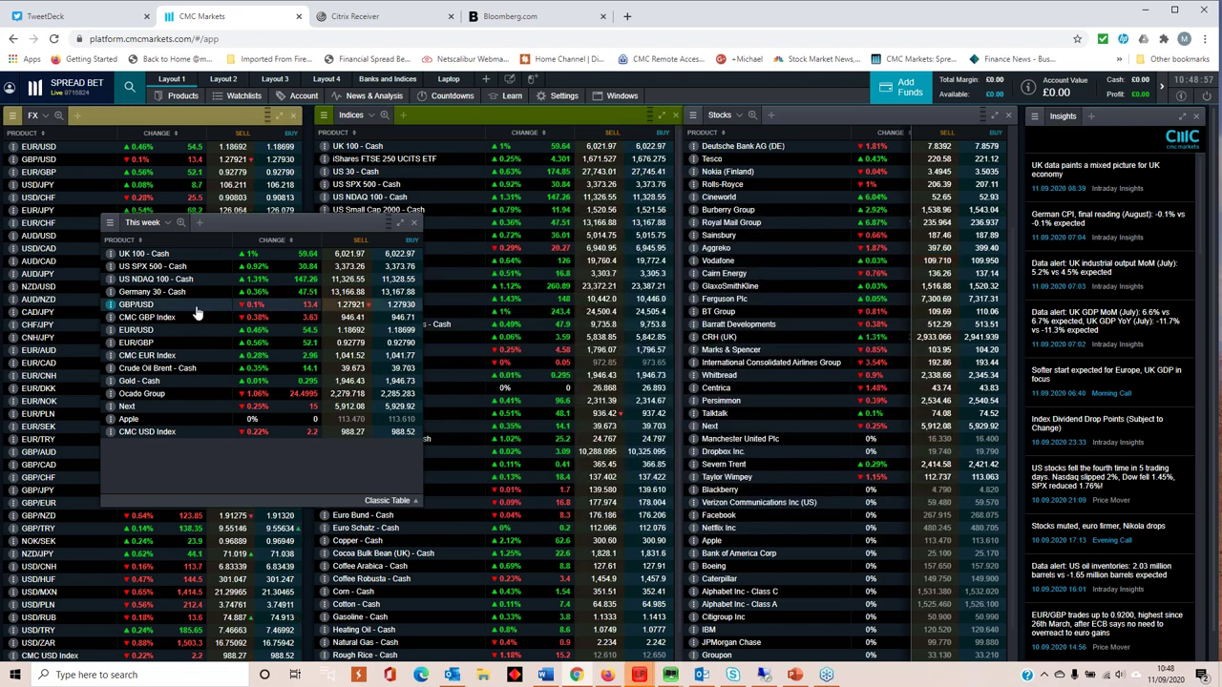
# - Open the daily CMC GBP Index chart, examine it over 8 and 10 months against the red support line, and close it
pyautogui.click(232, 318)
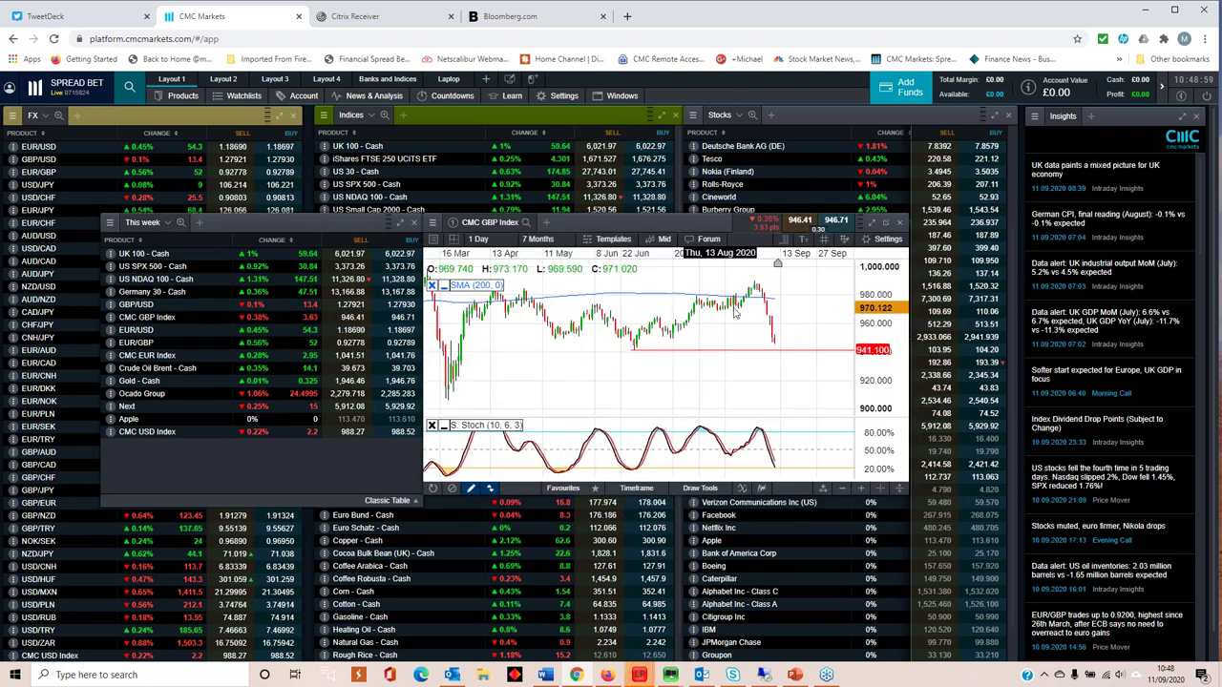
pyautogui.scroll(-1, 716, 304)
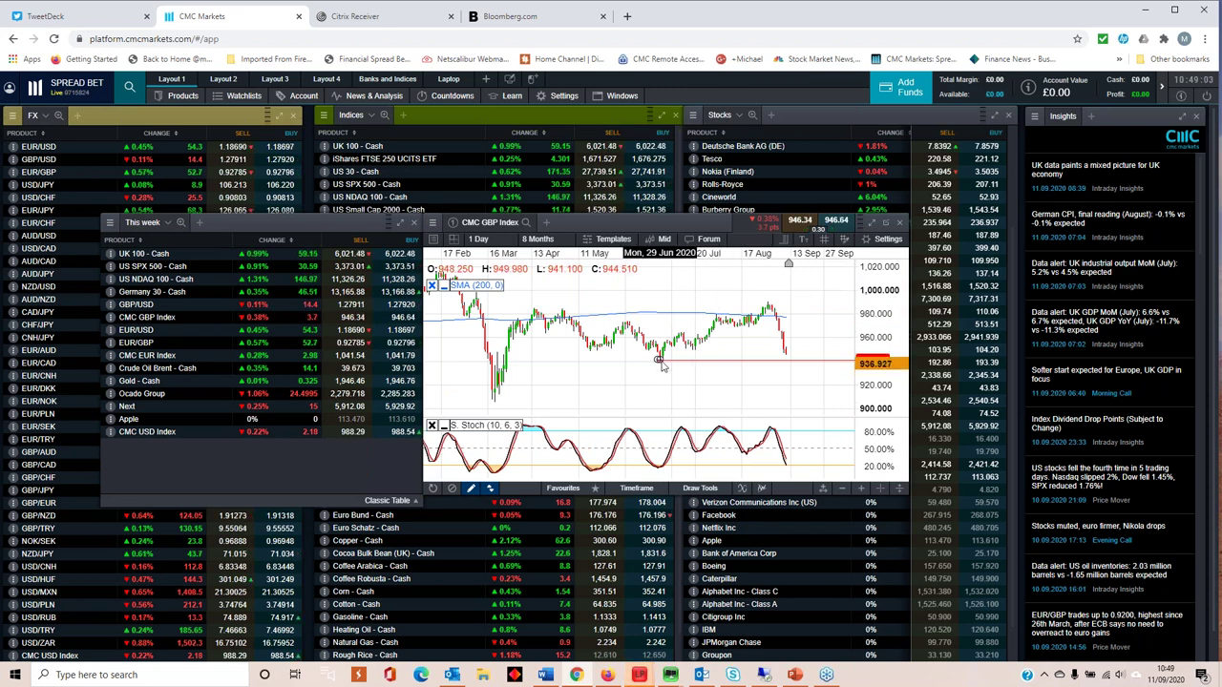
pyautogui.scroll(-2, 663, 368)
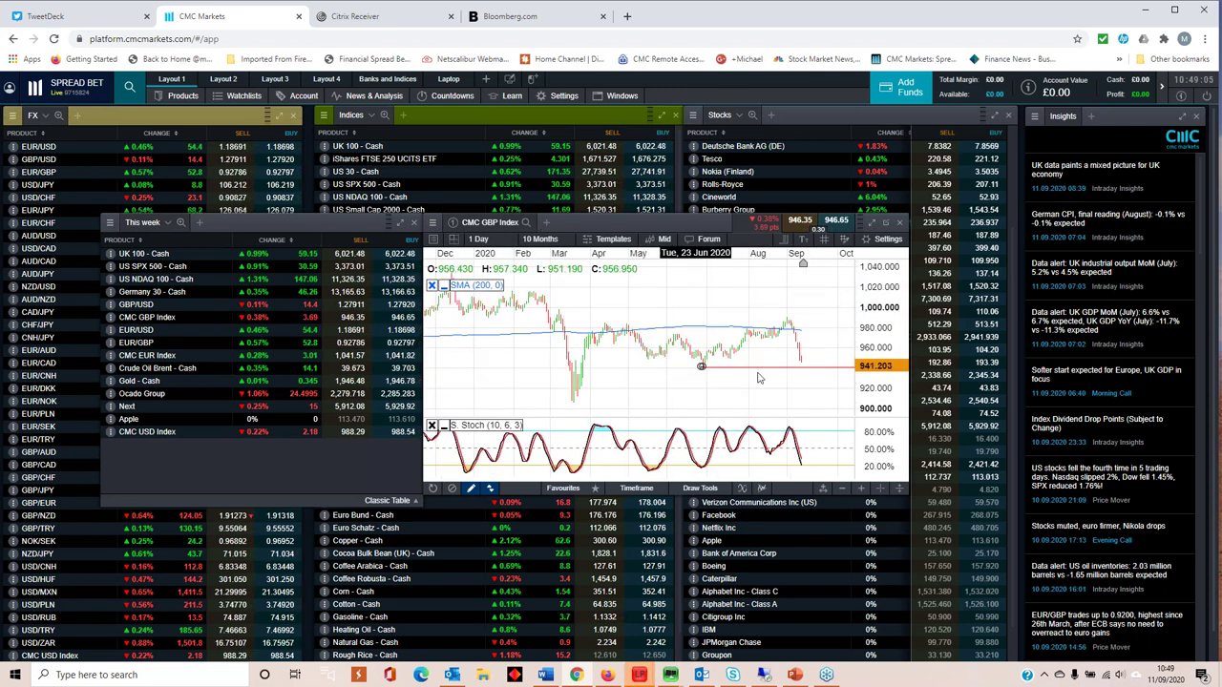
pyautogui.click(898, 223)
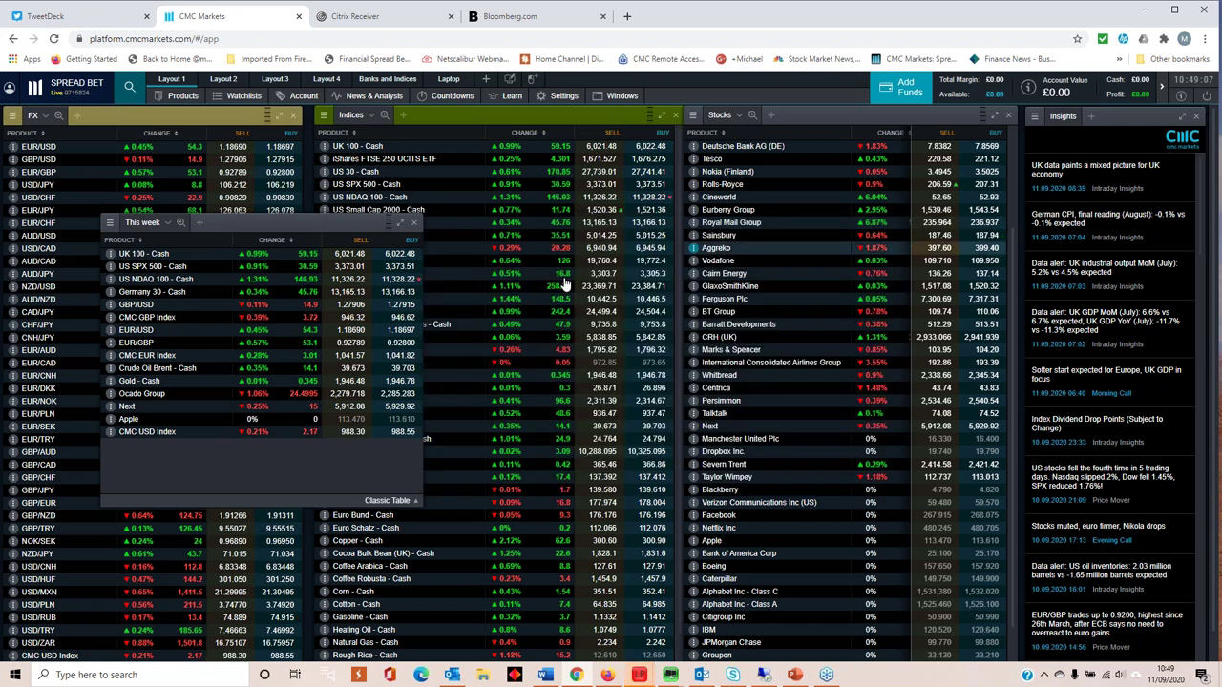
# - Open the daily EUR/GBP chart over 9 months, examine its recent price action against the channel, and close it
pyautogui.click(125, 345)
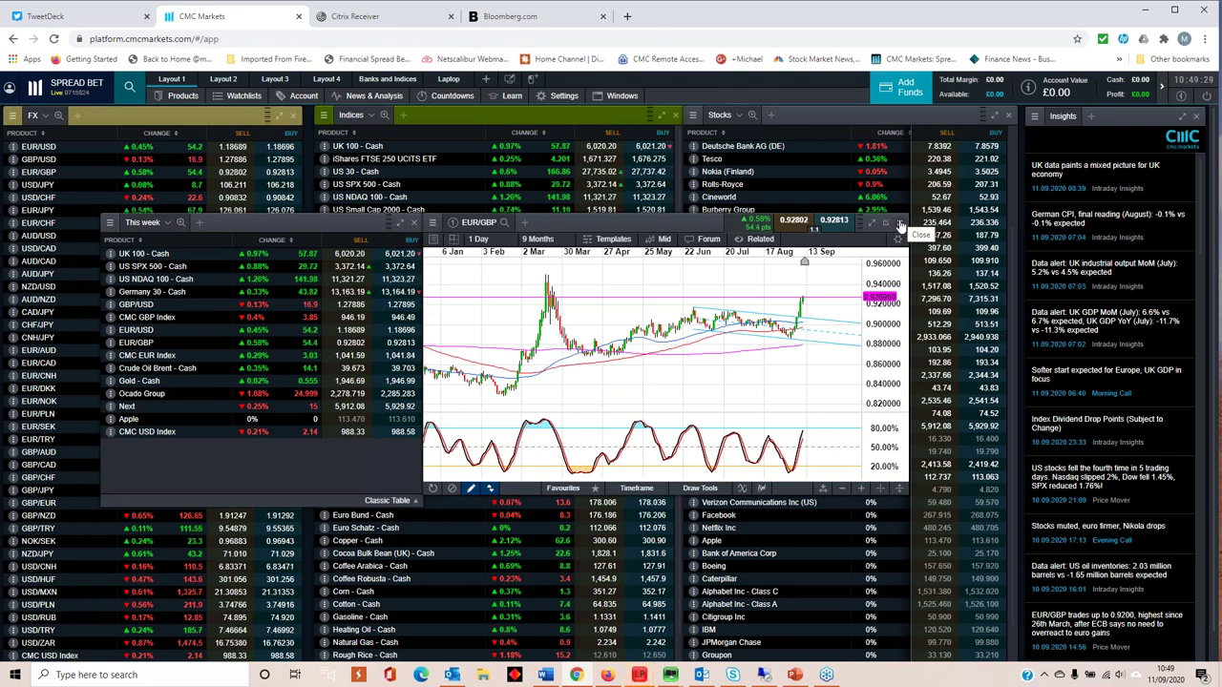
pyautogui.click(900, 225)
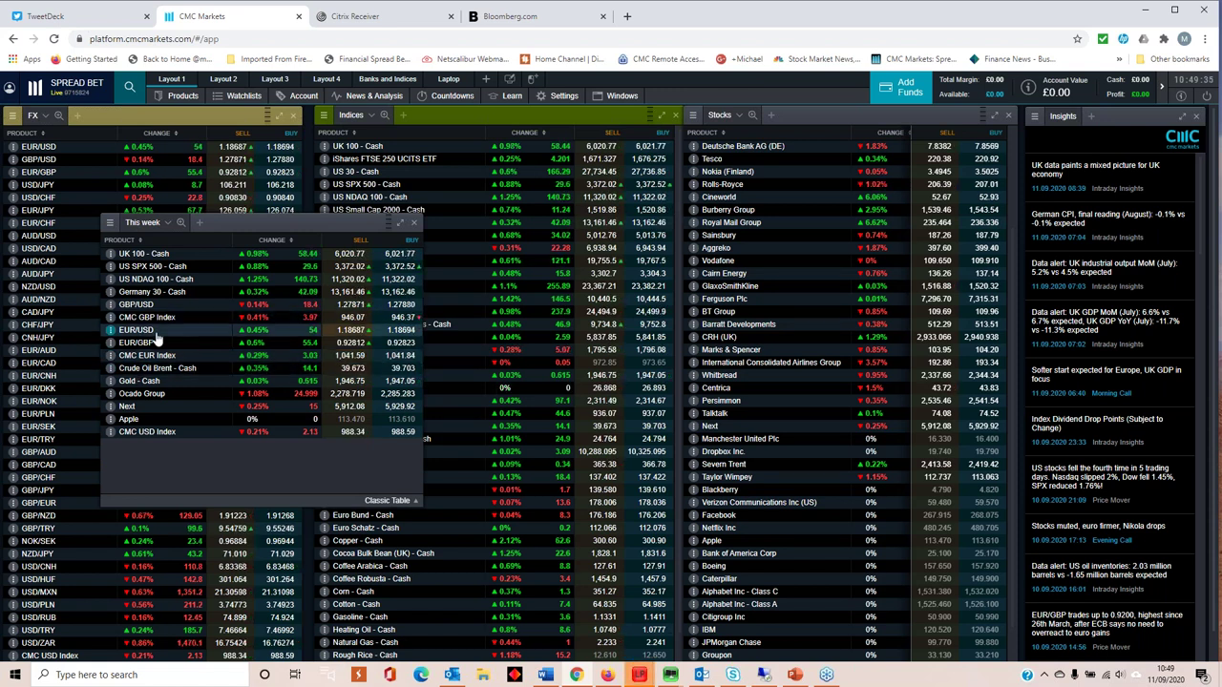
# - Move the This week watchlist over the Stocks list, examine the daily Germany 30 - Cash chart over 8 months beside it, and close the chart
pyautogui.moveTo(308, 223); pyautogui.dragTo(690, 234)
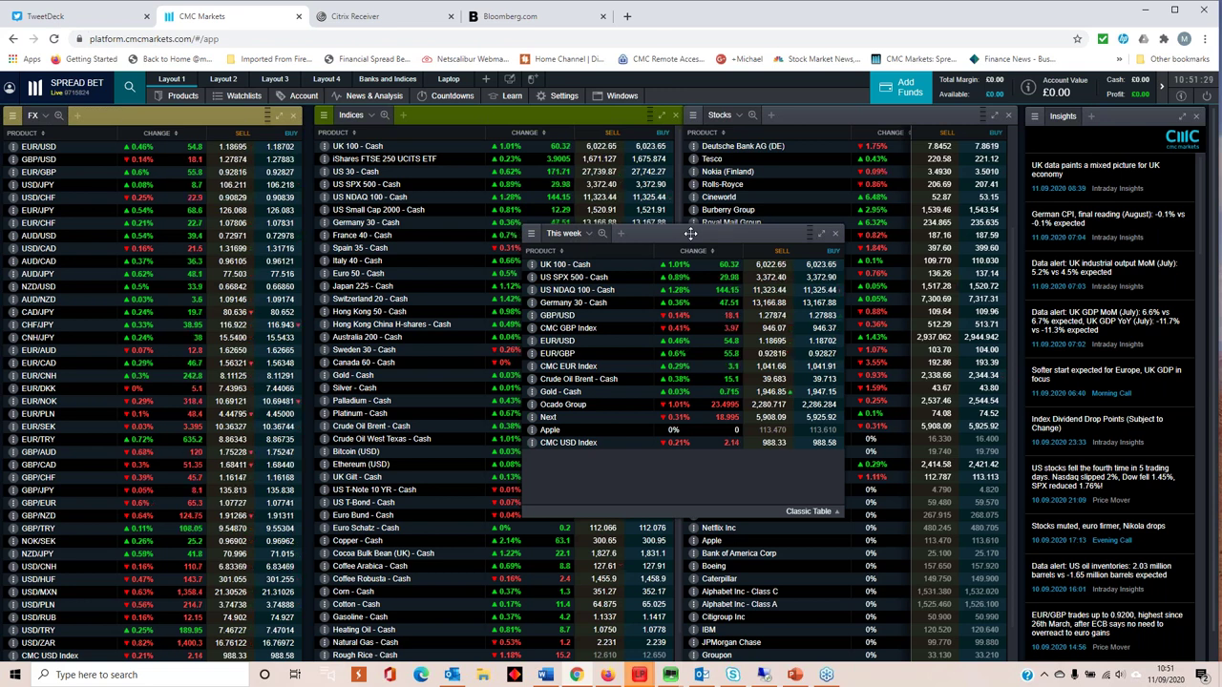
pyautogui.moveTo(712, 232)
pyautogui.mouseDown()
pyautogui.moveTo(660, 237)
pyautogui.moveTo(716, 241)
pyautogui.mouseUp()
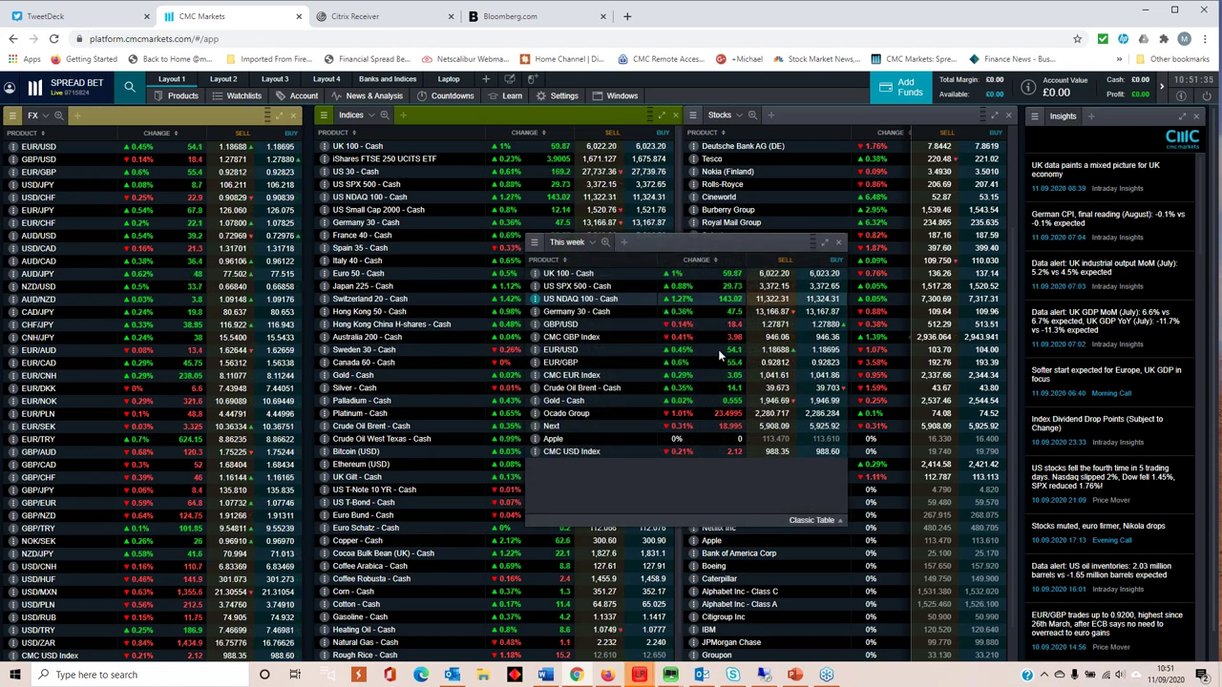
pyautogui.moveTo(696, 238); pyautogui.dragTo(803, 235)
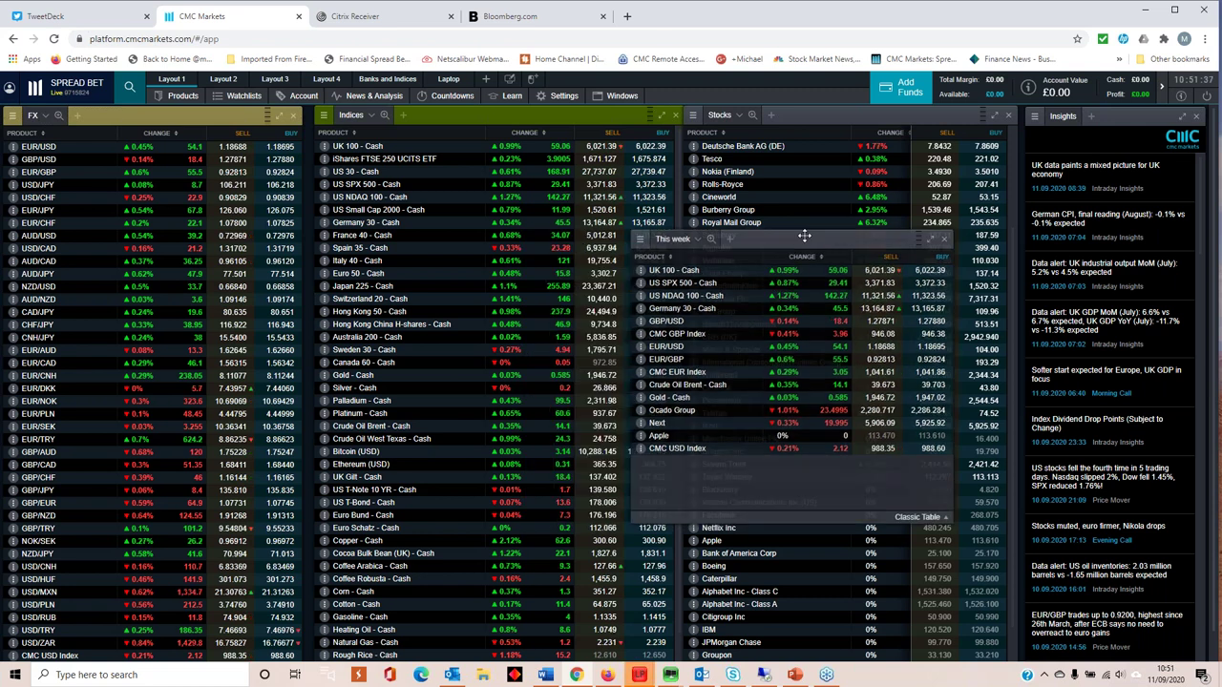
pyautogui.doubleClick(678, 308)
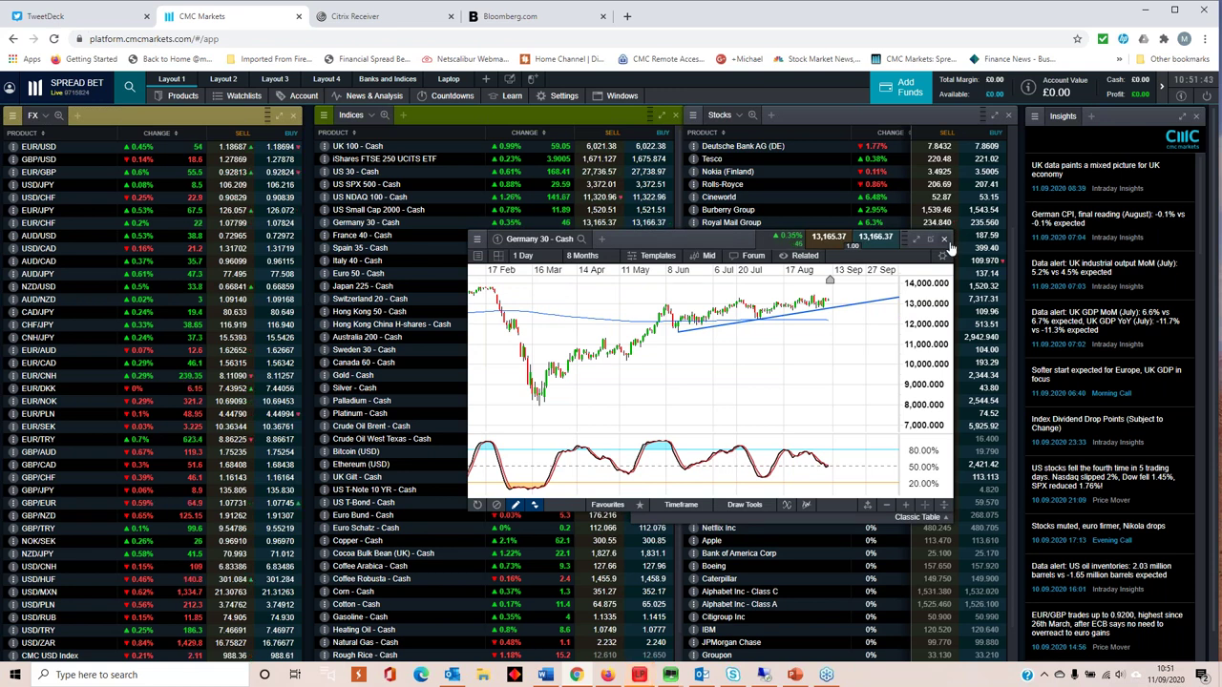
pyautogui.moveTo(949, 250); pyautogui.dragTo(569, 281)
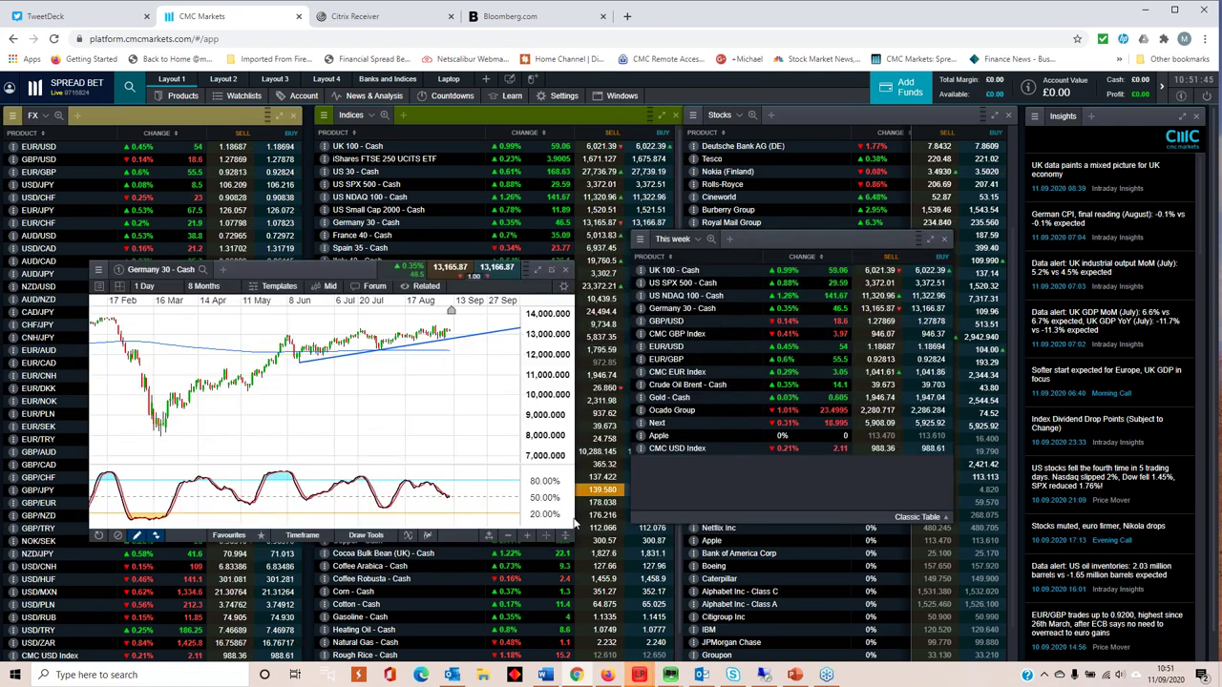
pyautogui.click(564, 269)
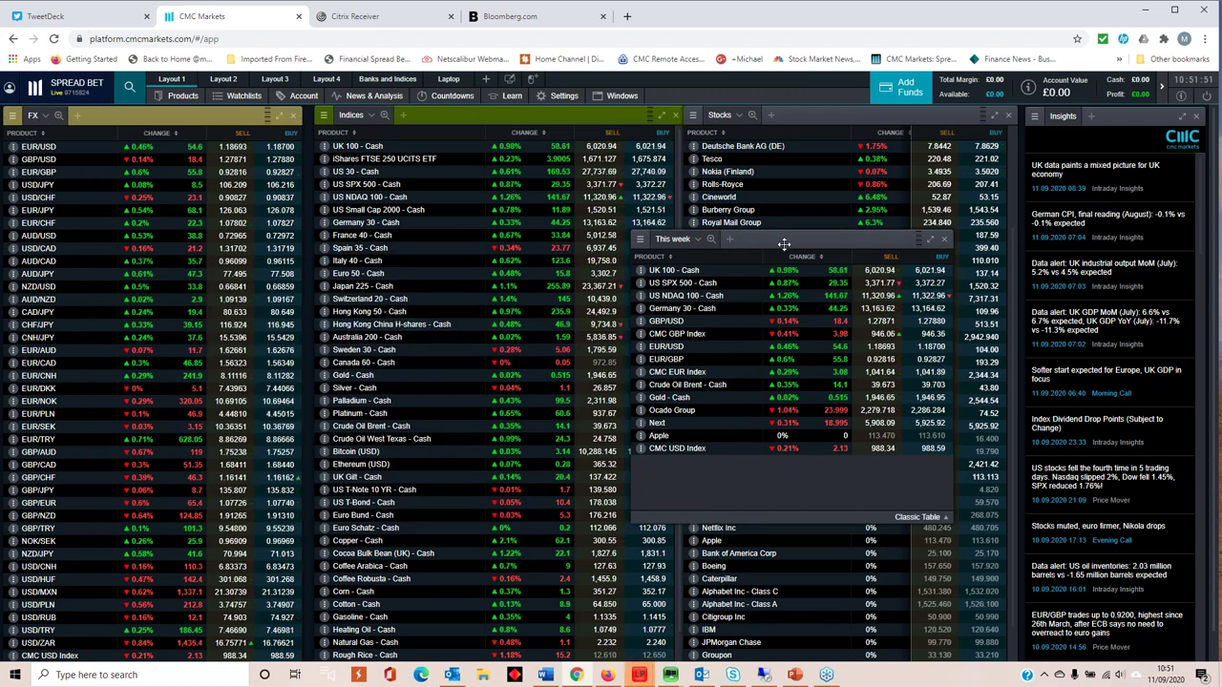
pyautogui.moveTo(782, 245); pyautogui.dragTo(807, 239)
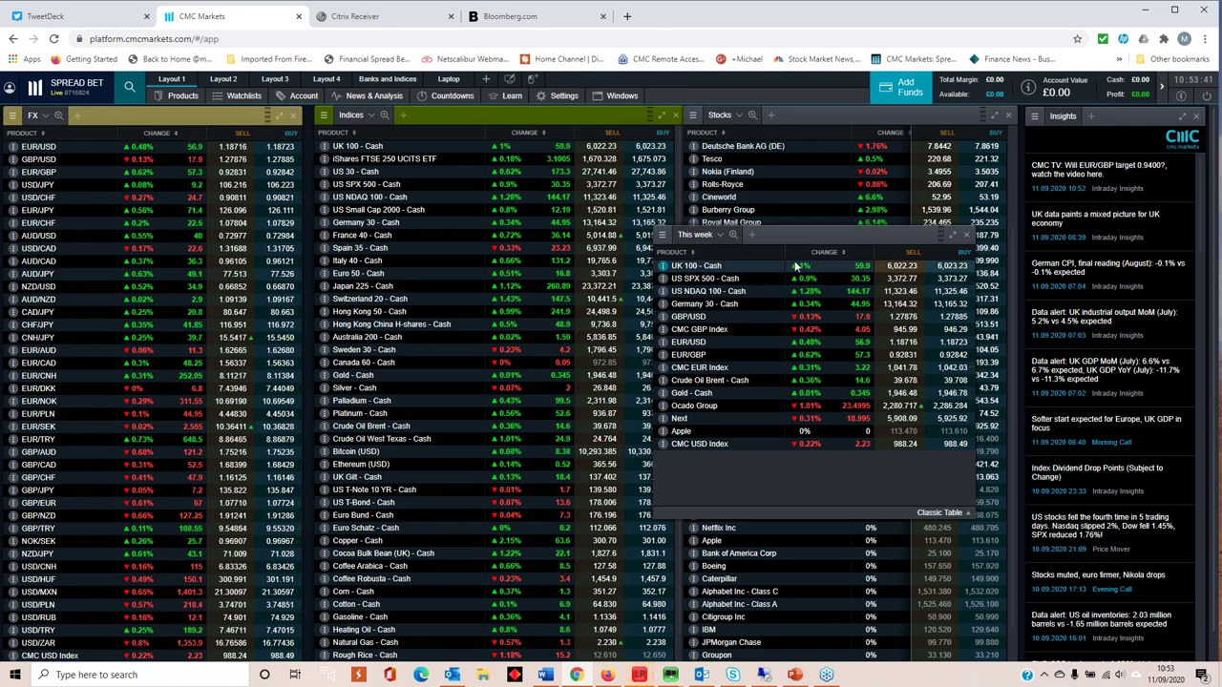
pyautogui.moveTo(811, 235); pyautogui.dragTo(765, 228)
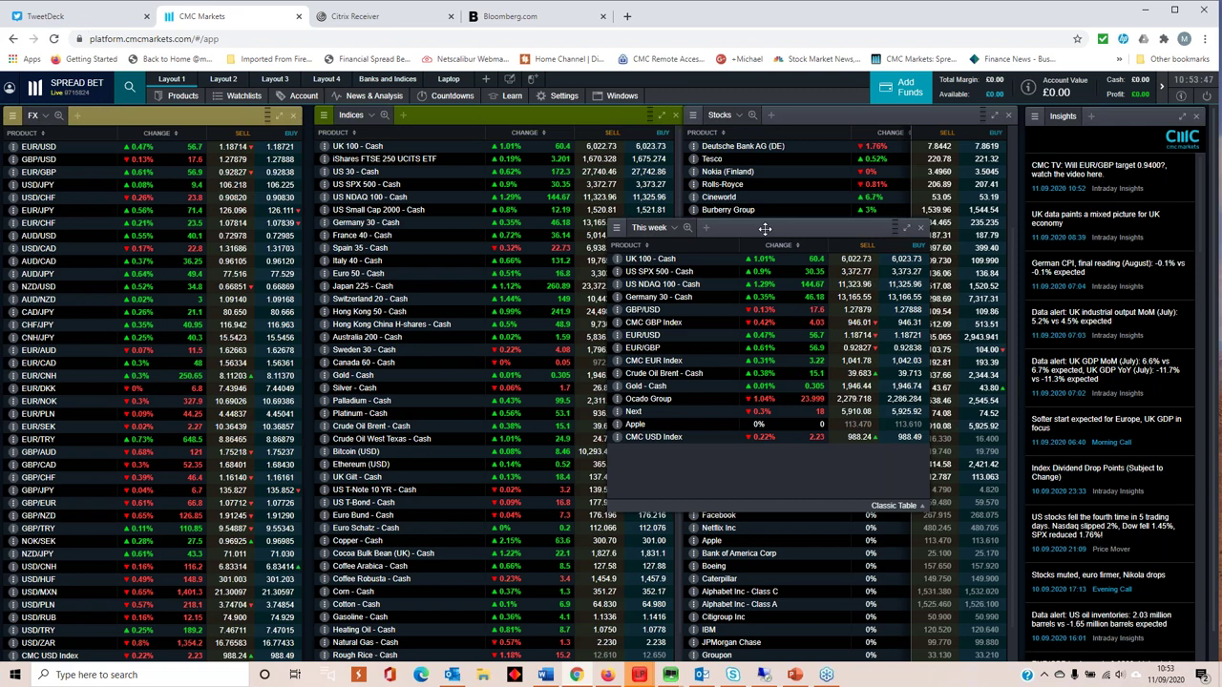
# - Open the daily Apple chart beside the watchlist, enlarge it, examine the uptrend against the moving averages over 10 months, and close it
pyautogui.click(635, 429)
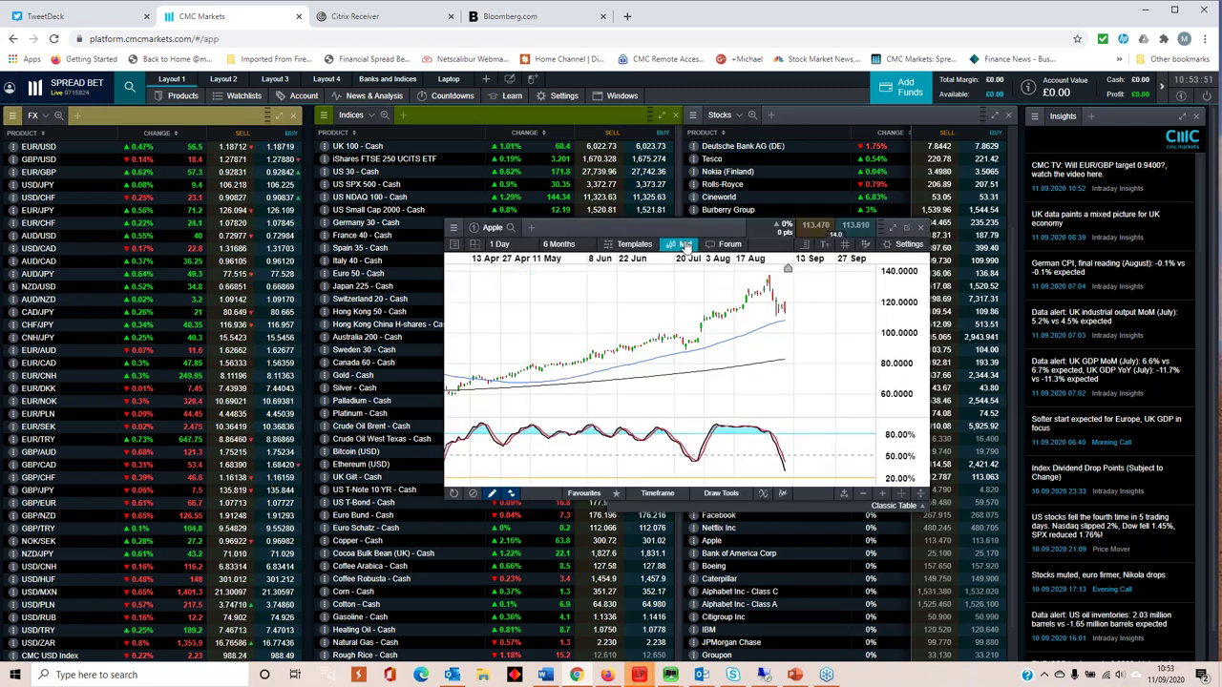
pyautogui.moveTo(686, 227); pyautogui.dragTo(252, 180)
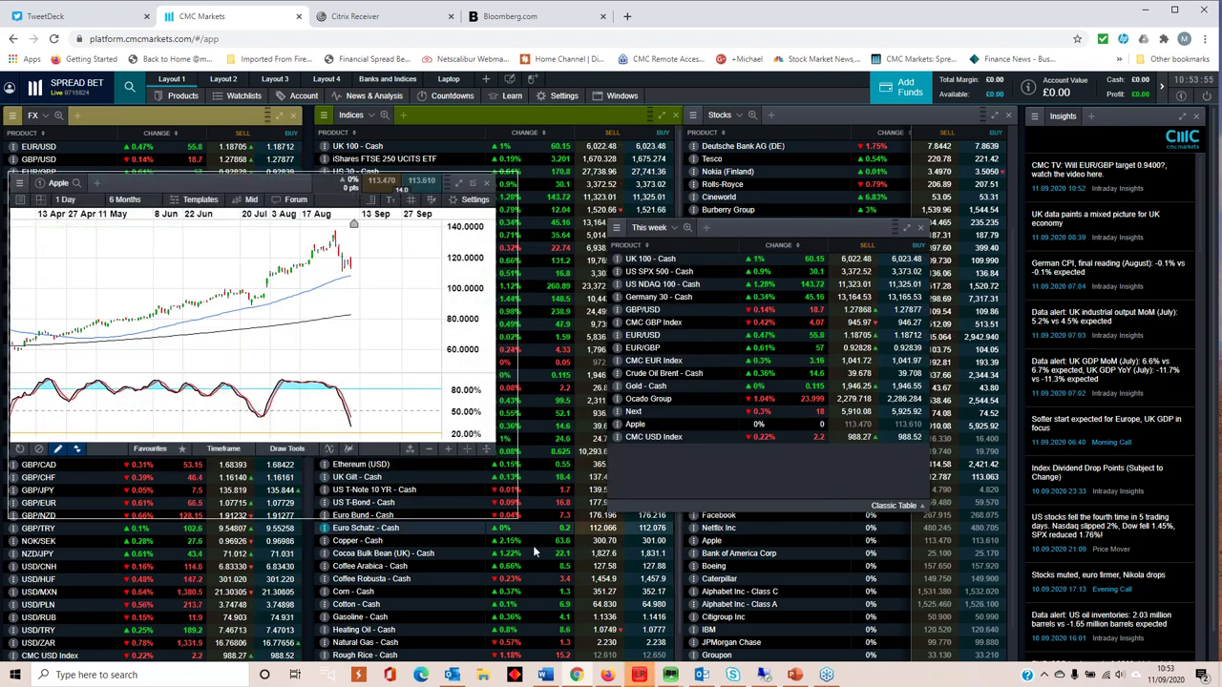
pyautogui.moveTo(492, 457); pyautogui.dragTo(533, 545)
pyautogui.scroll(-3, 350, 299)
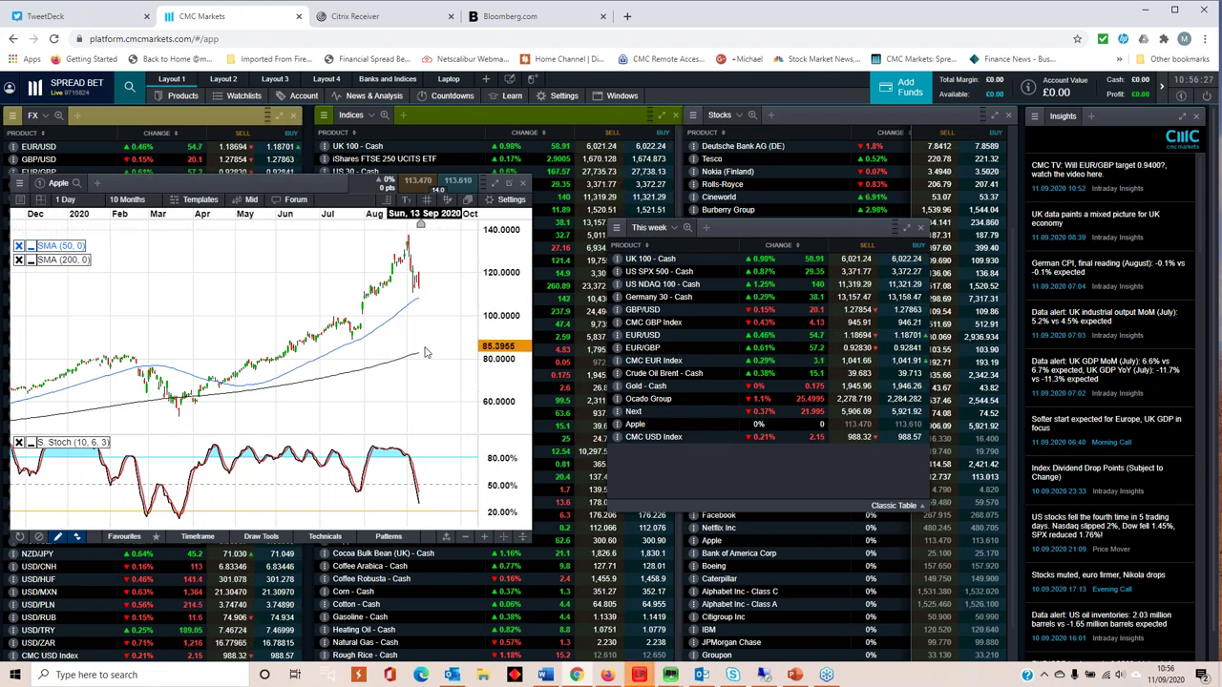
pyautogui.click(522, 184)
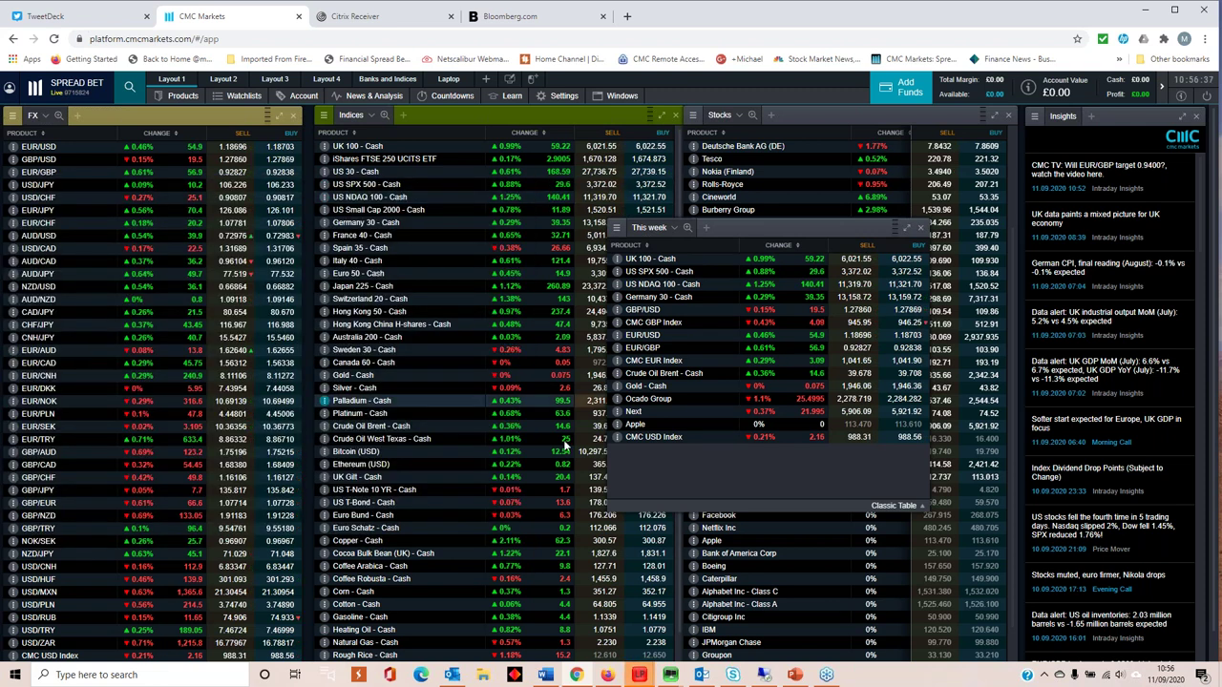
# - Open the daily Ocado Group chart beside the watchlist, examine it over 7 and 8 months against the blue trendline, and close it
pyautogui.click(631, 420)
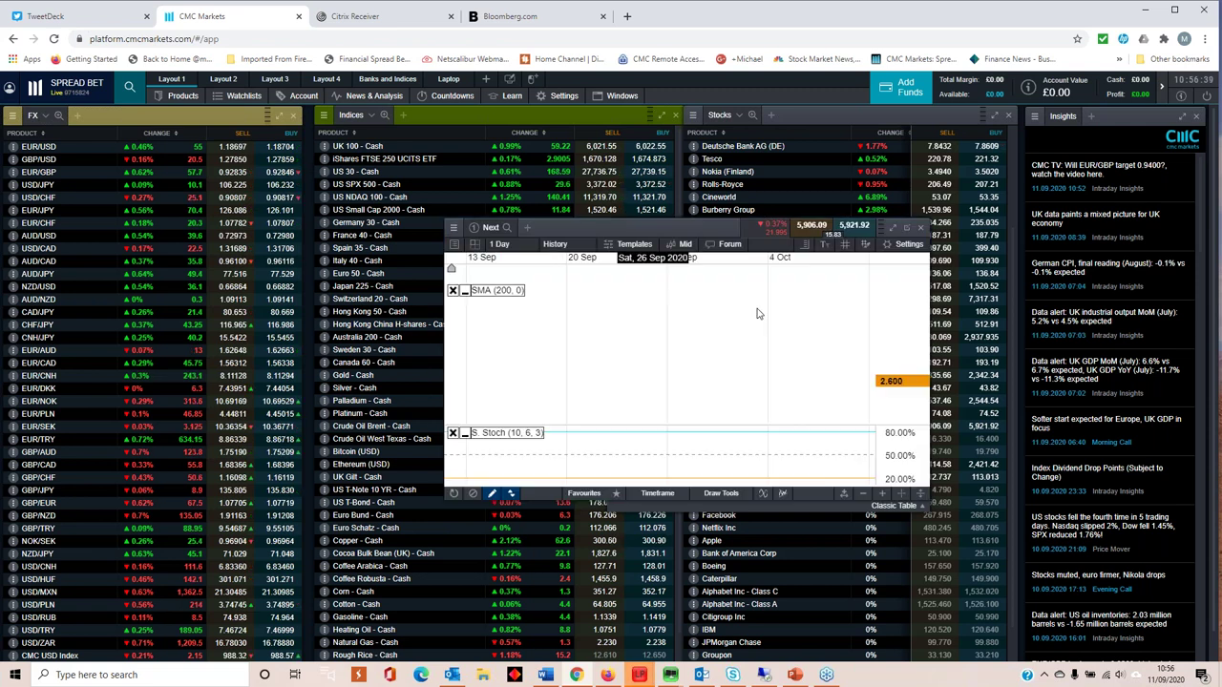
pyautogui.click(922, 231)
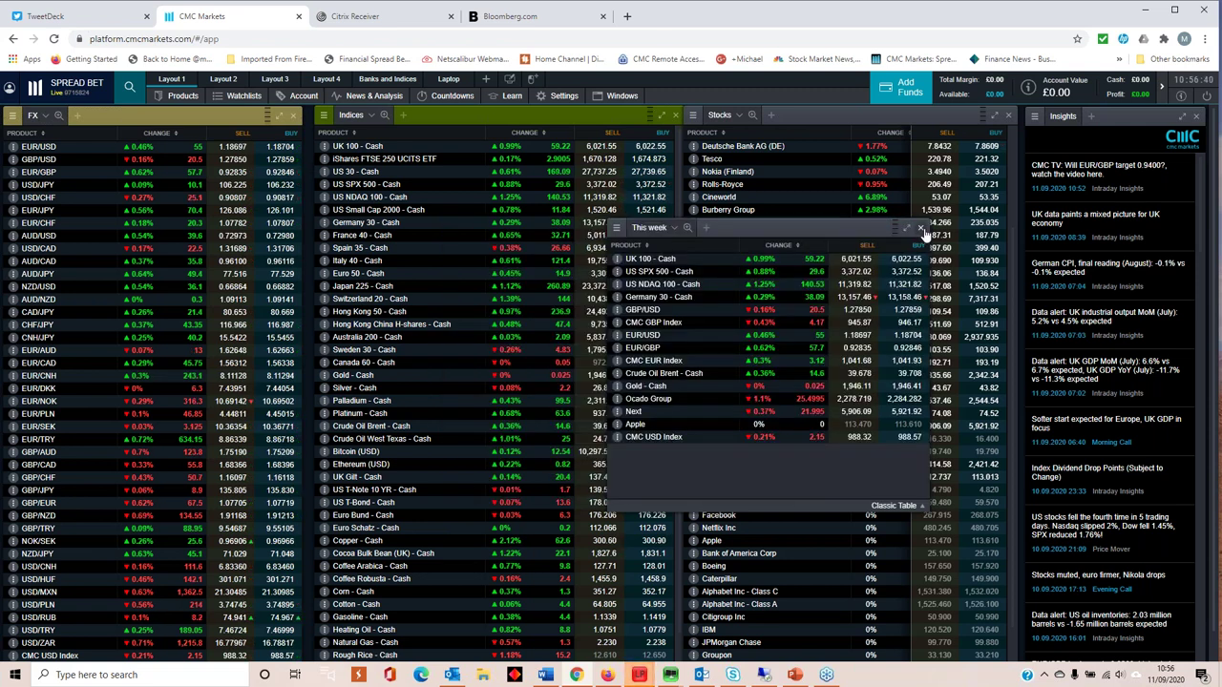
pyautogui.click(656, 399)
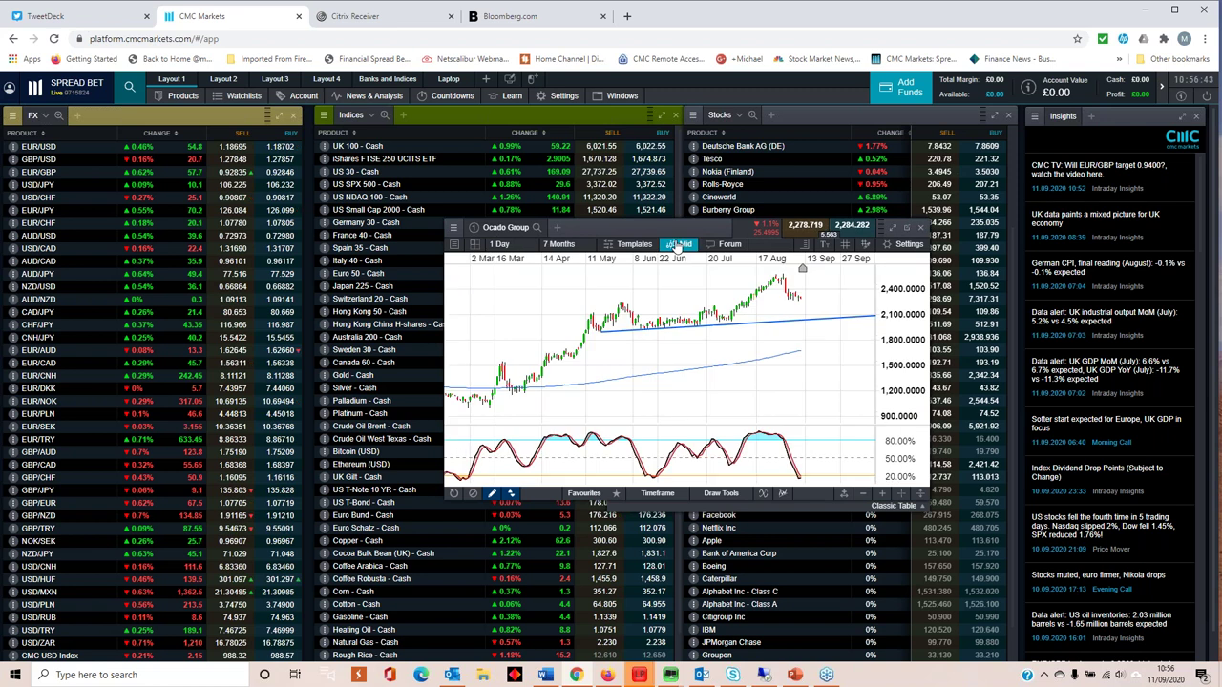
pyautogui.moveTo(666, 222); pyautogui.dragTo(285, 199)
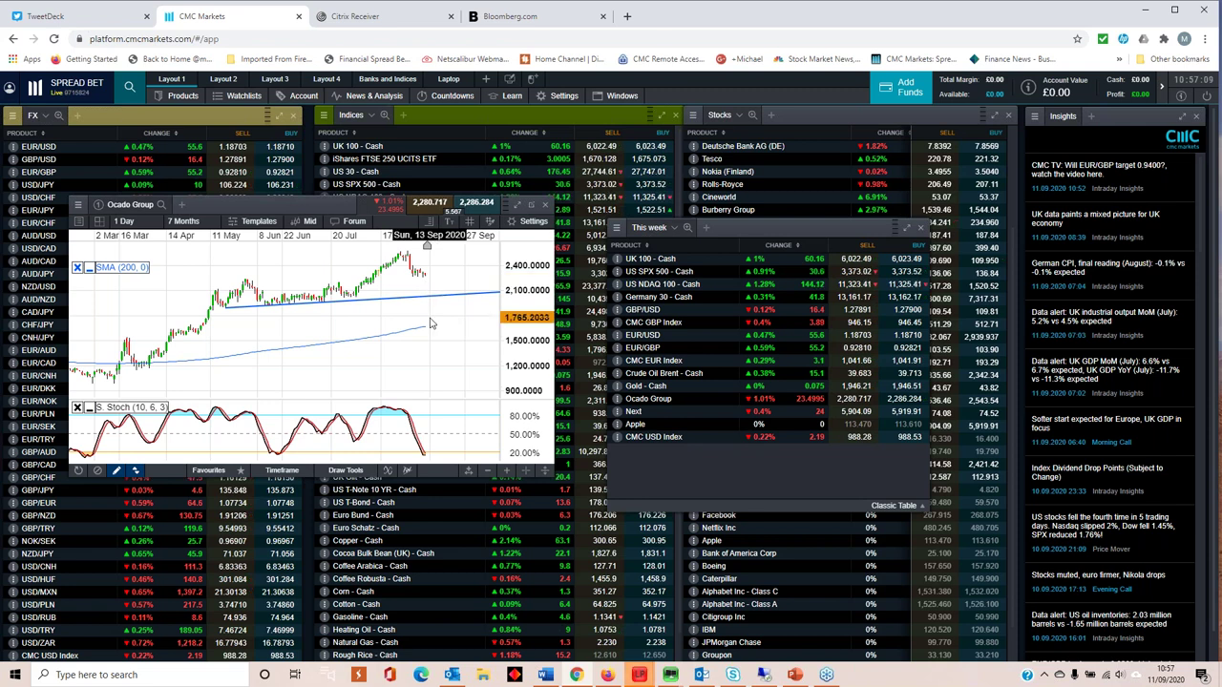
pyautogui.scroll(-1, 431, 281)
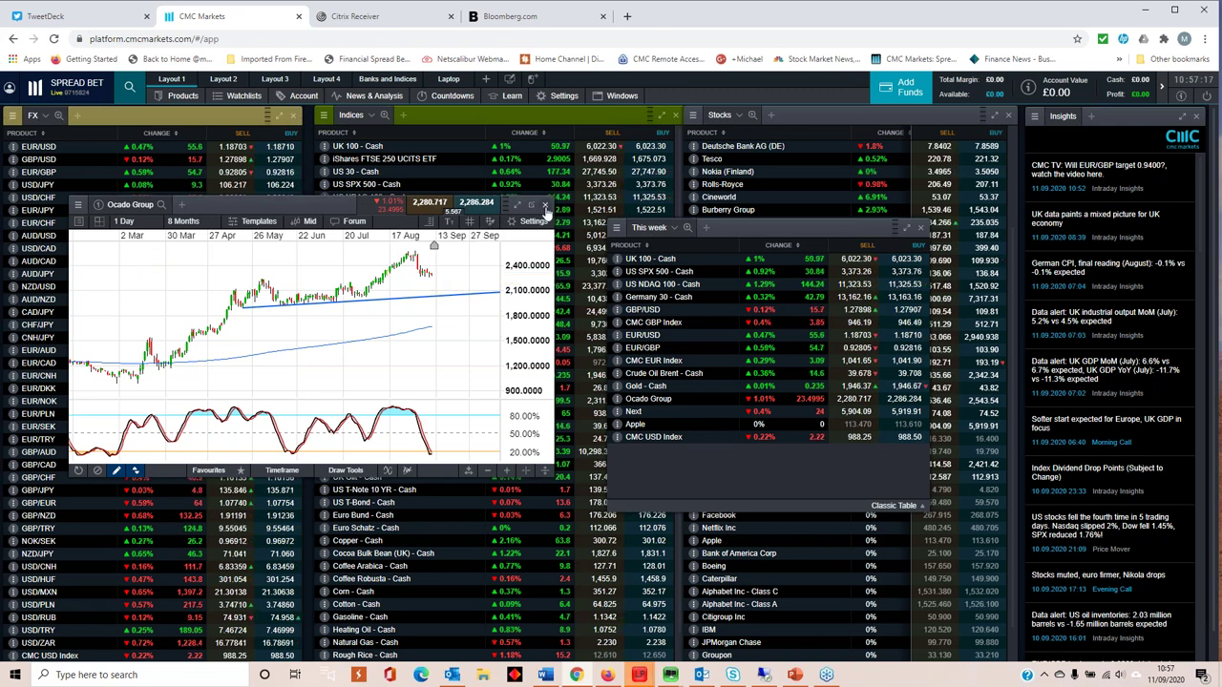
pyautogui.click(545, 204)
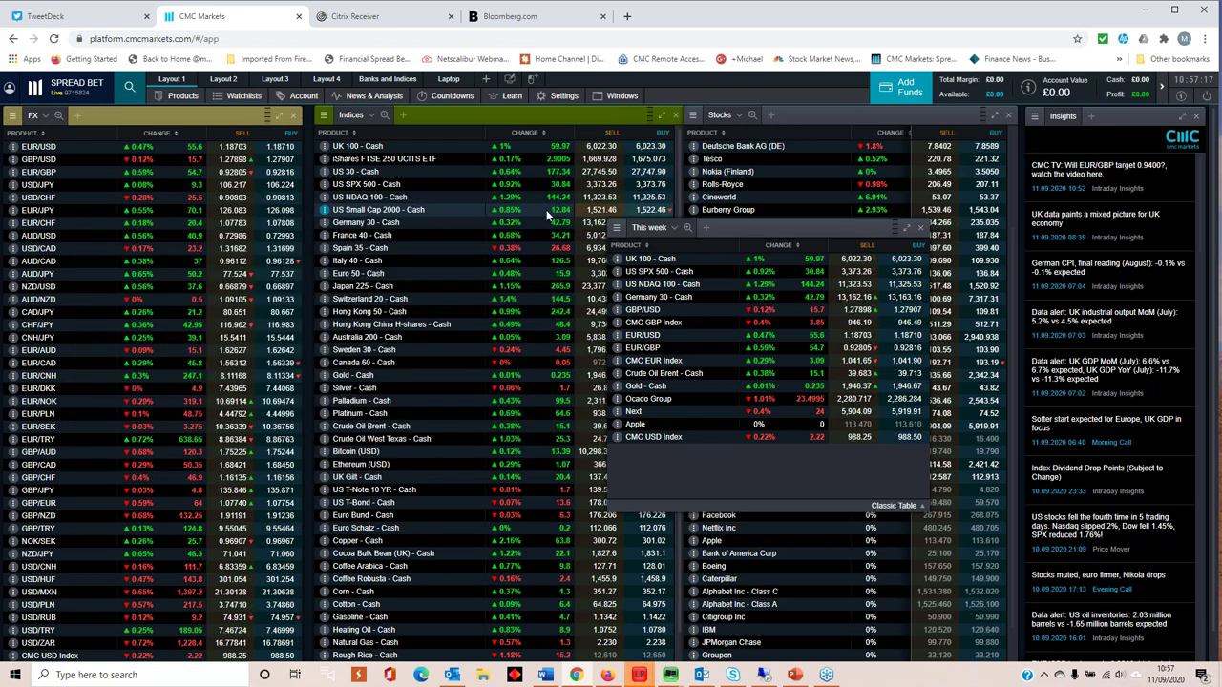
# - Open the daily Next chart and examine it over 7, 8 and 10 months against the 200-day moving average and the horizontal line
pyautogui.click(646, 413)
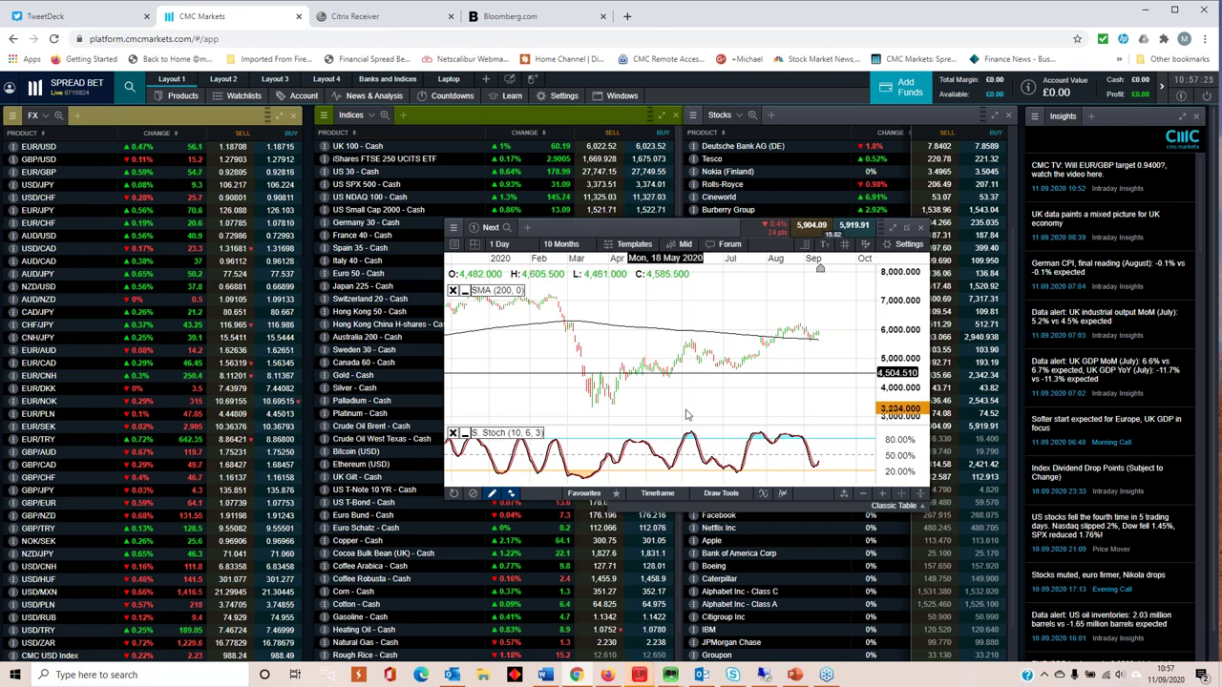
pyautogui.scroll(1, 709, 358)
pyautogui.scroll(2, 761, 360)
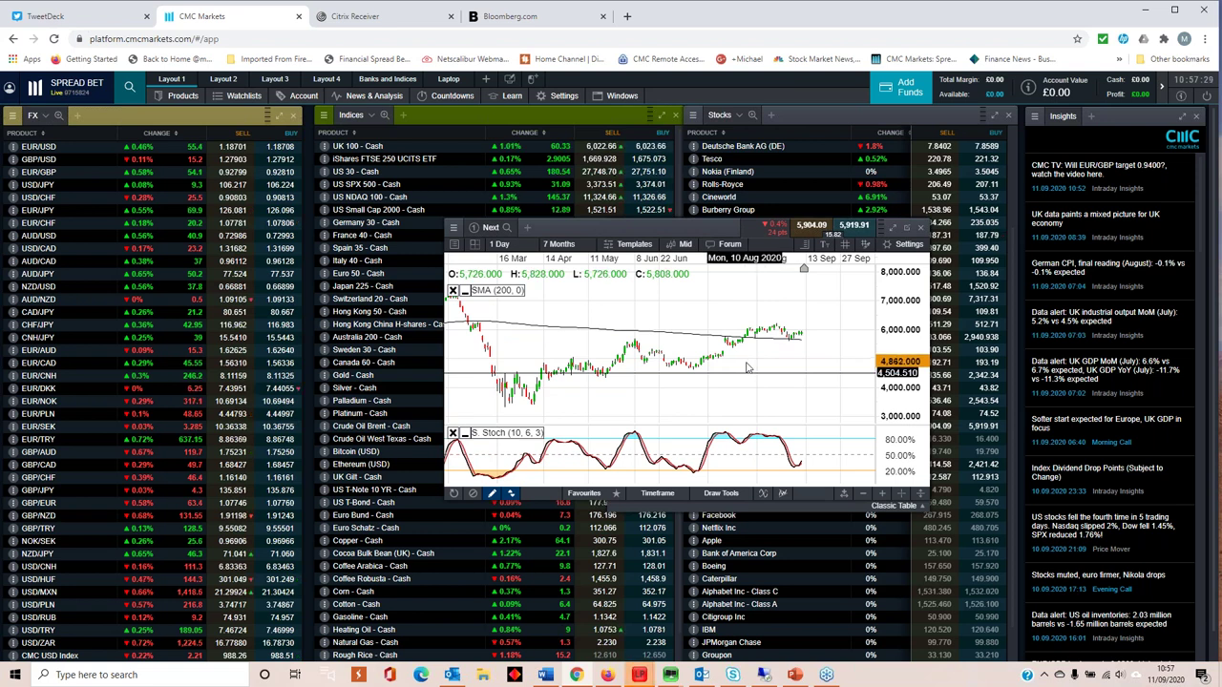
pyautogui.scroll(-1, 761, 355)
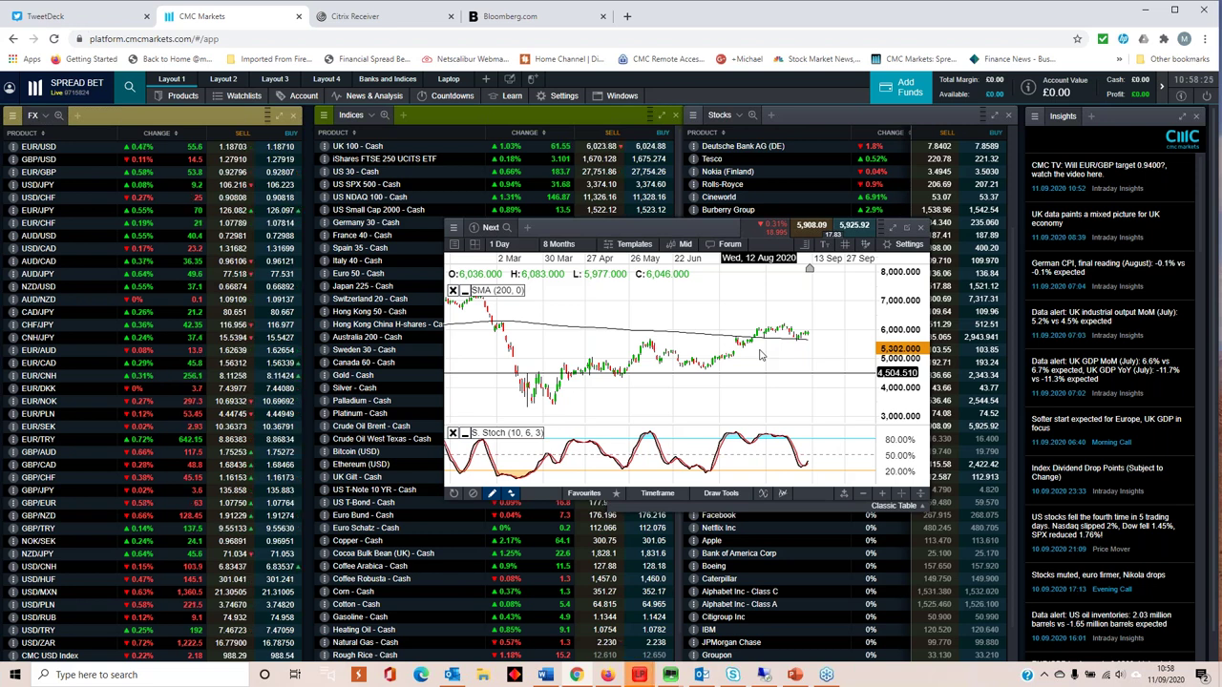
pyautogui.scroll(-3, 807, 348)
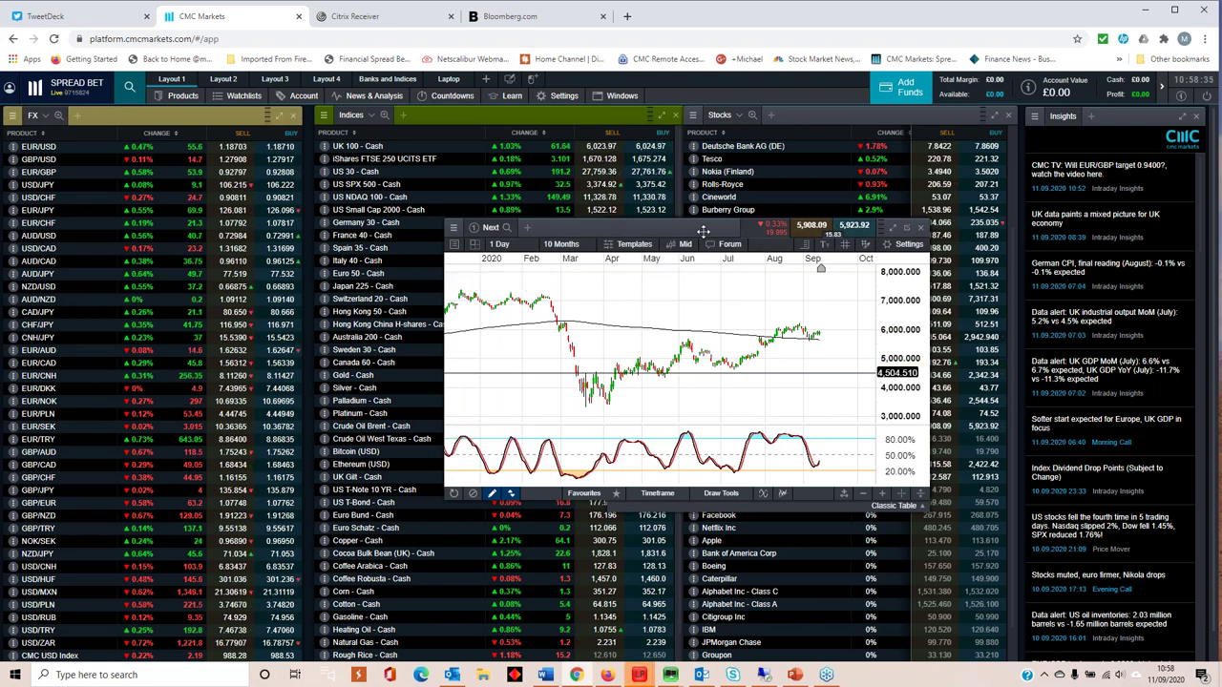
pyautogui.moveTo(655, 238); pyautogui.dragTo(577, 244)
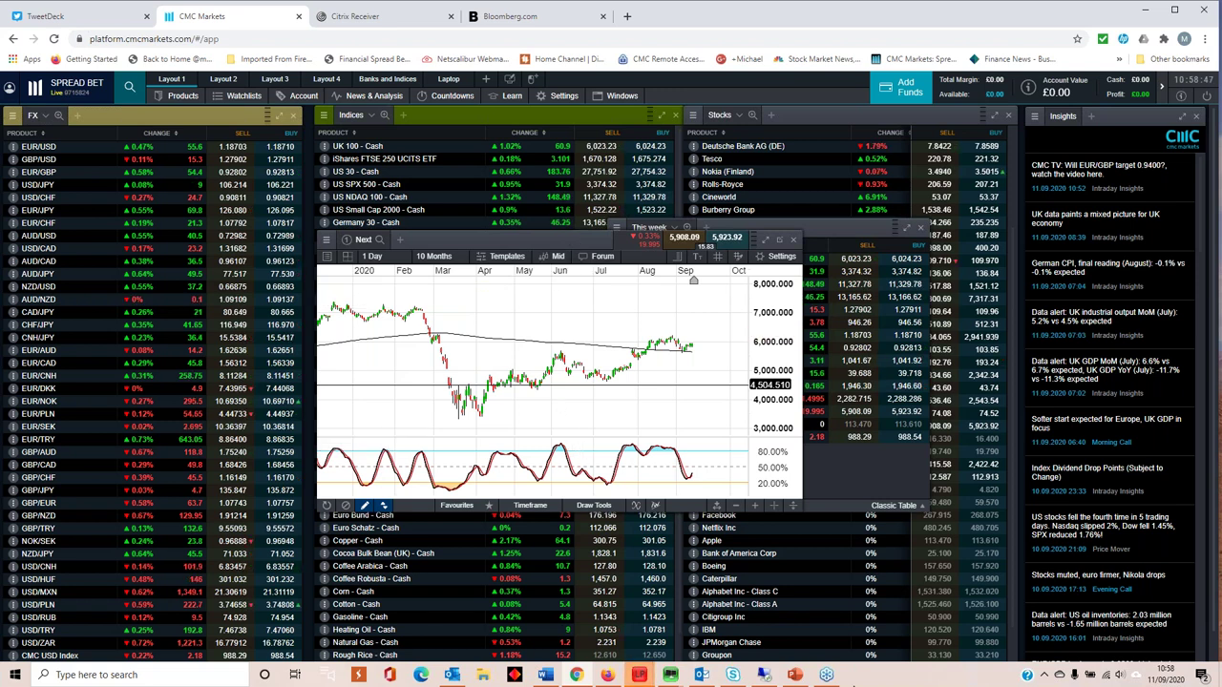
# - Switch to the Weekly Update slides in PowerPoint, start the slide show from the first slide, and open its display settings
pyautogui.hotkey('alt', 'Tab')
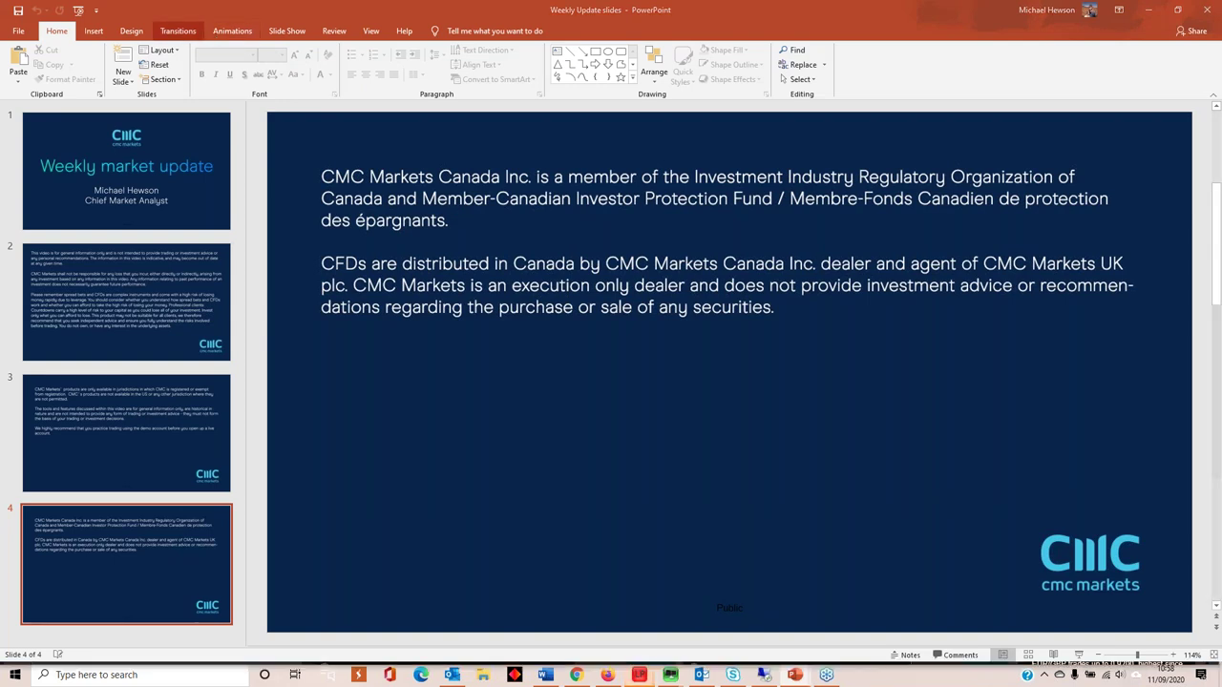
pyautogui.press('F5')
pyautogui.click(205, 20)
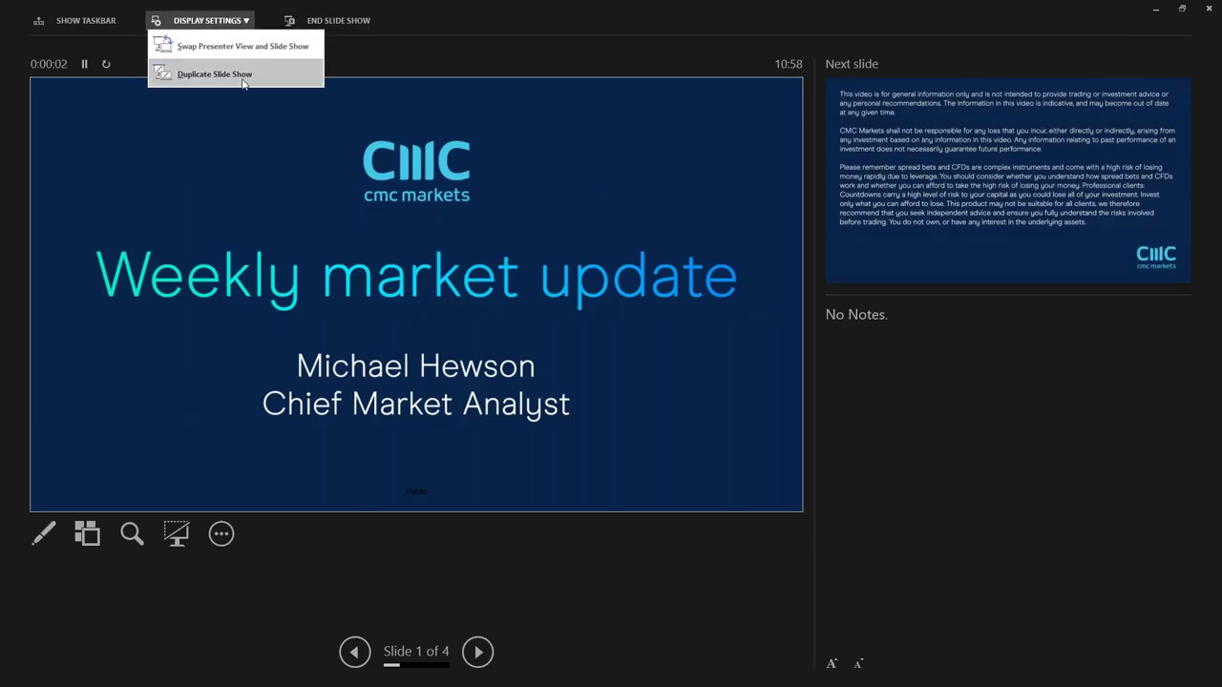